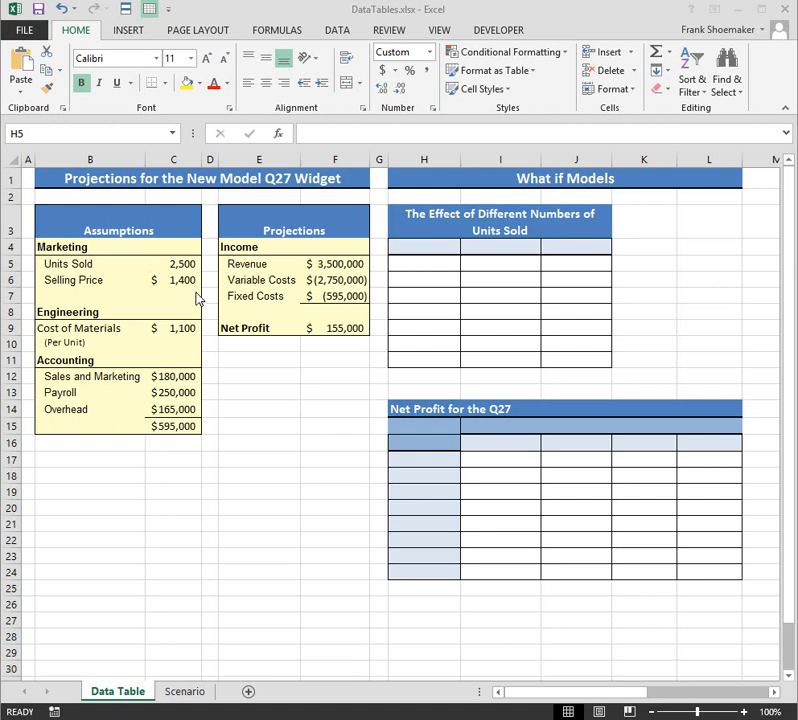
Step: Examine each input value in the Assumptions block, from Units Sold down to the accounting total in C15
click(158, 177)
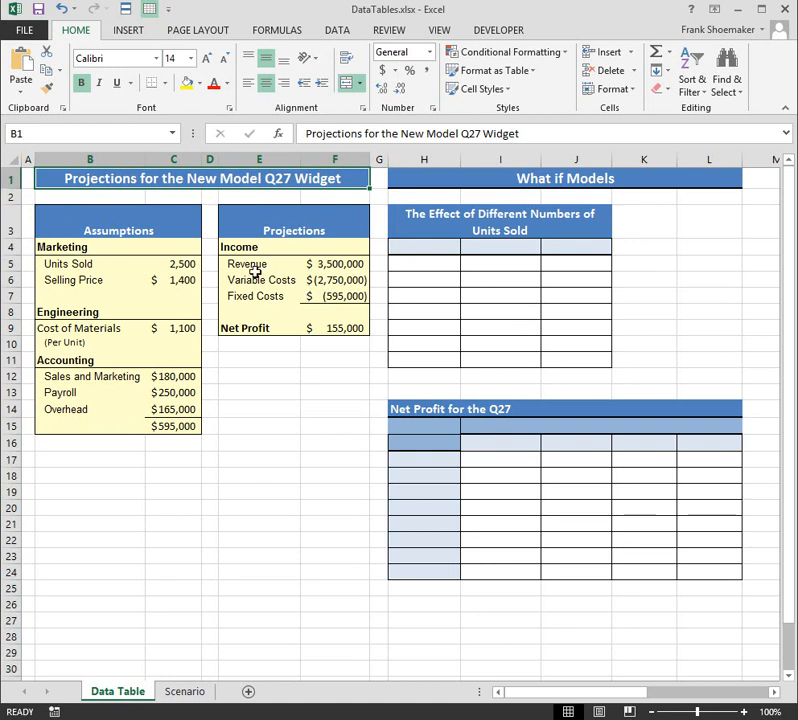
click(181, 265)
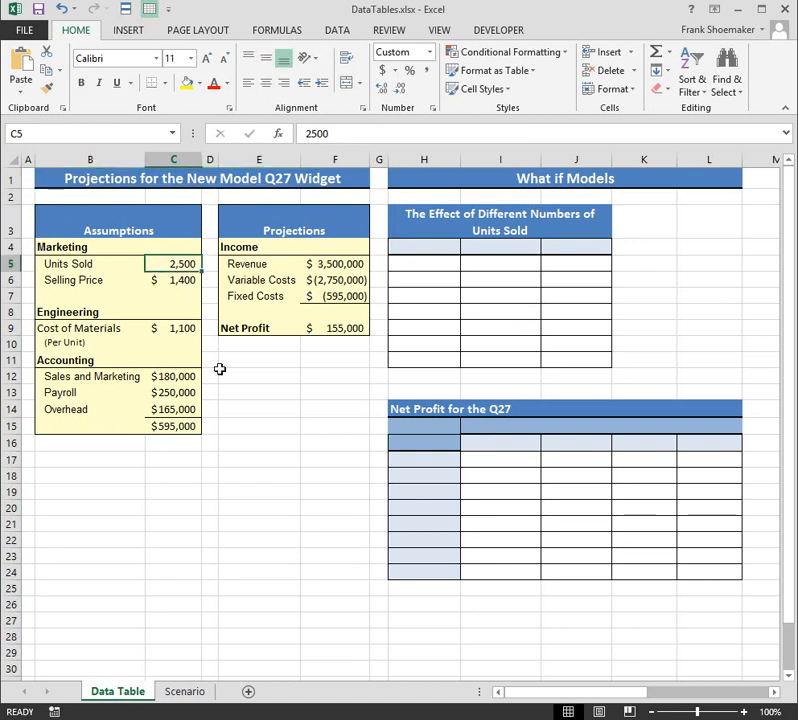
click(183, 277)
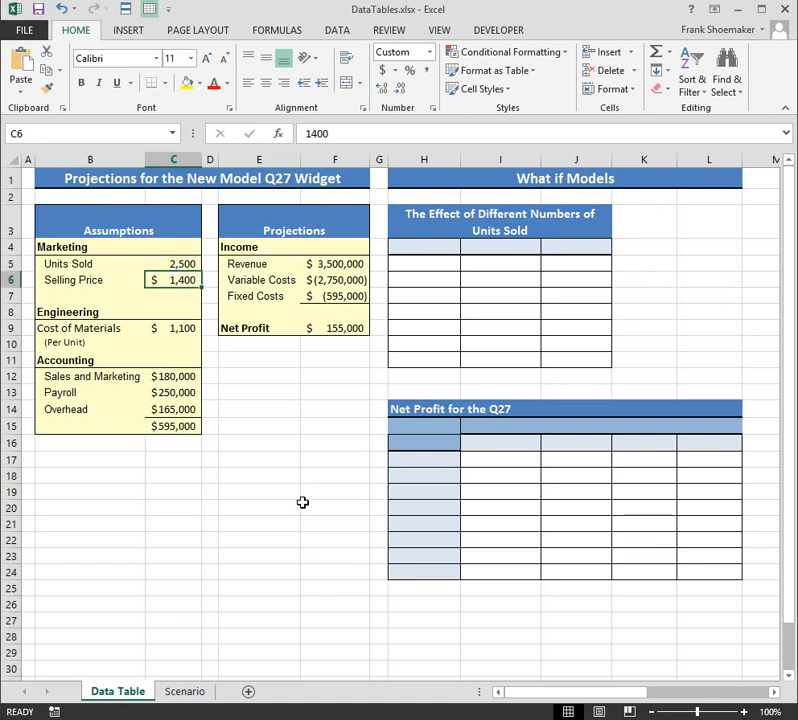
click(175, 326)
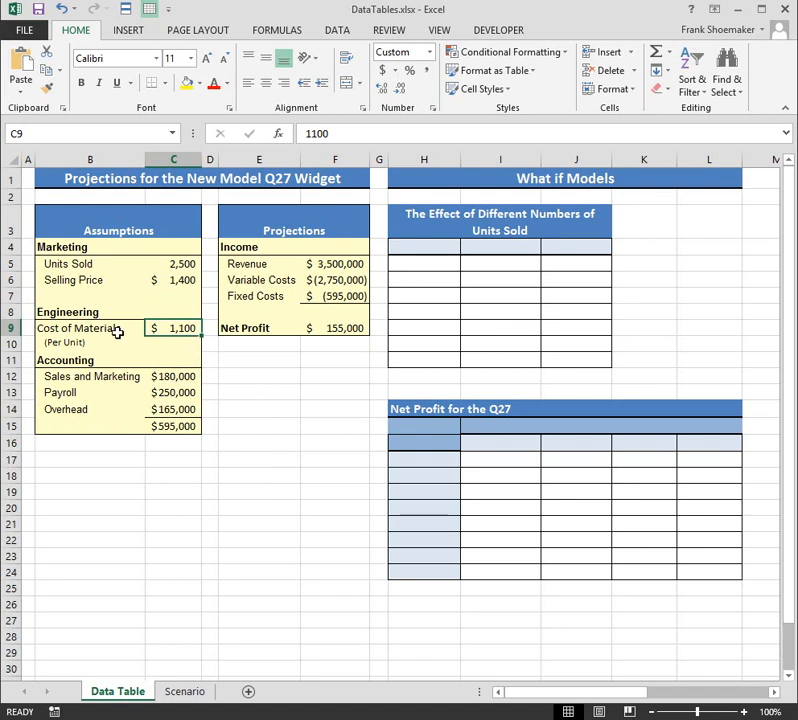
click(177, 376)
click(178, 392)
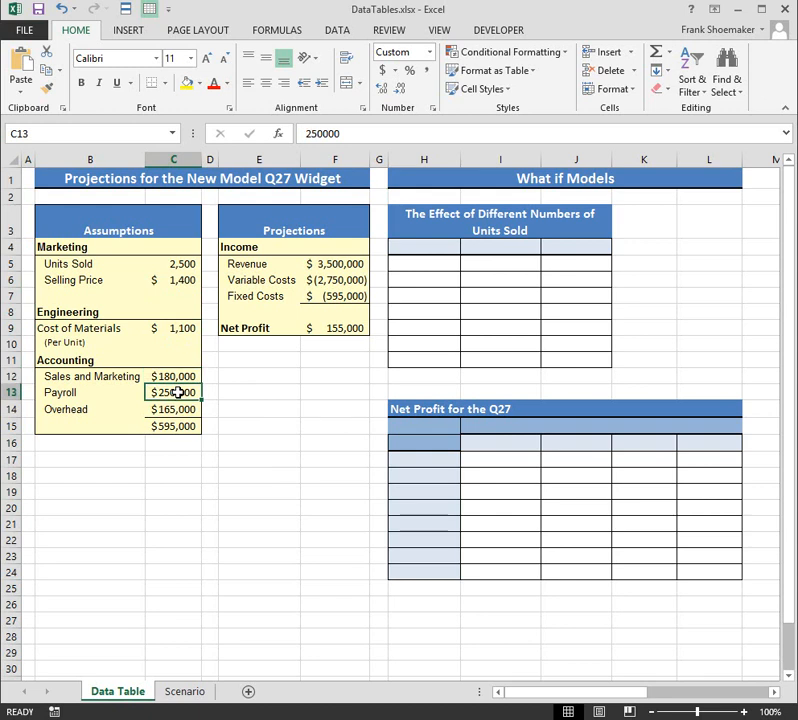
click(176, 409)
click(173, 425)
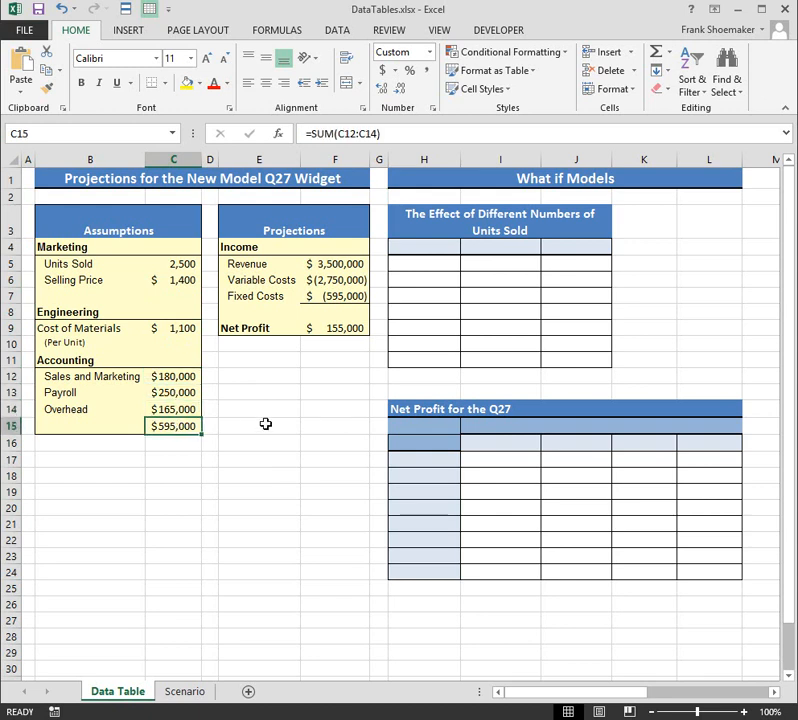
Step: Review the Assumptions by department: Marketing, Engineering's Cost of Materials, and the Accounting costs with their total formula
drag(43, 248, 182, 363)
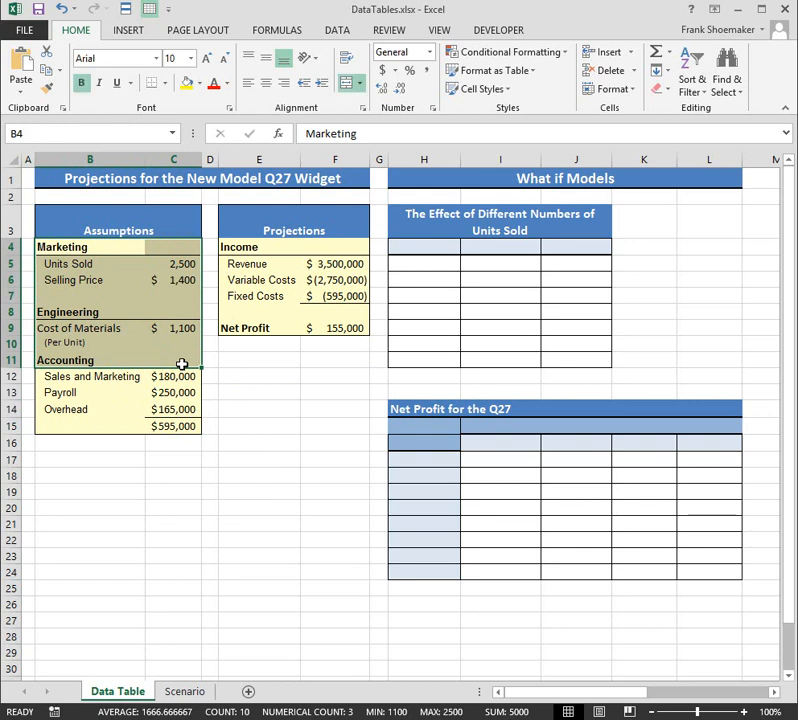
click(78, 342)
drag(43, 327, 190, 326)
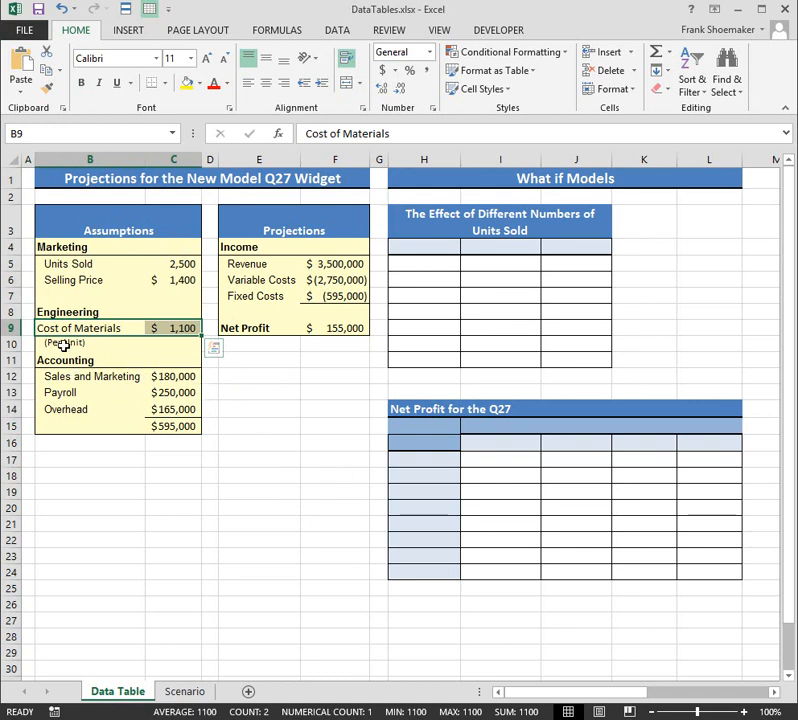
drag(53, 376, 170, 421)
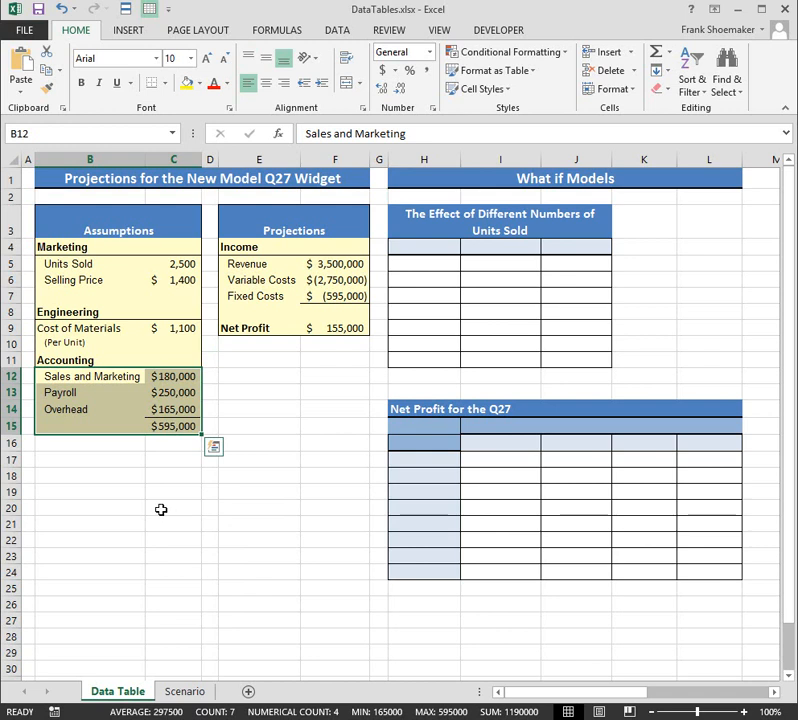
click(170, 423)
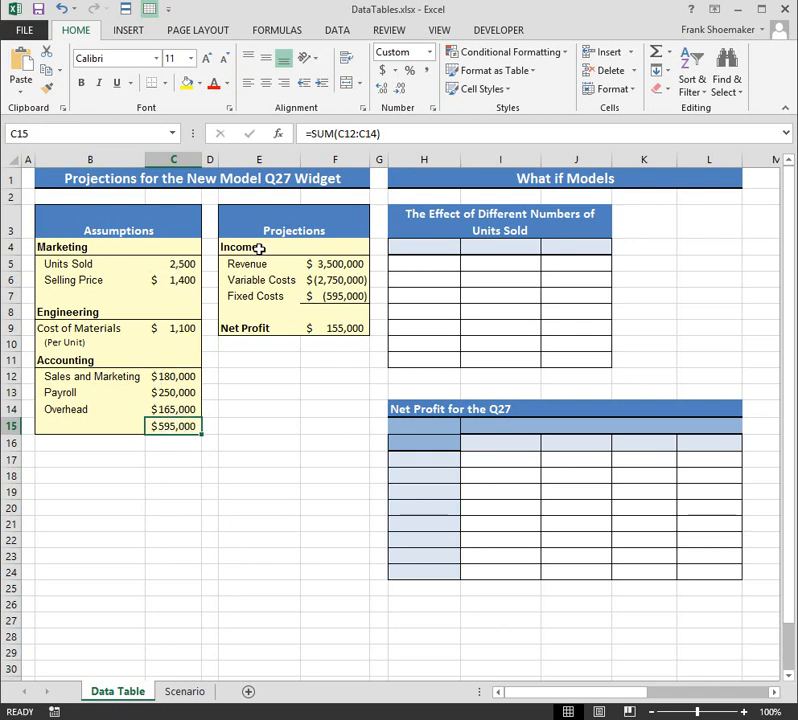
Step: Inspect the Revenue formula in F5 and trace the Units Sold and Selling Price assumptions it refers to
click(322, 262)
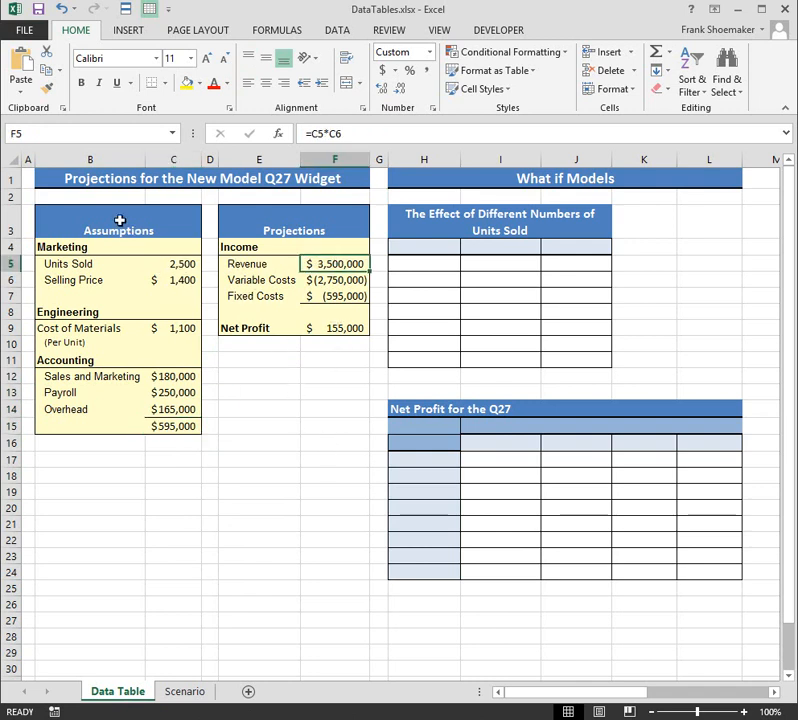
drag(119, 221, 119, 424)
drag(280, 228, 285, 328)
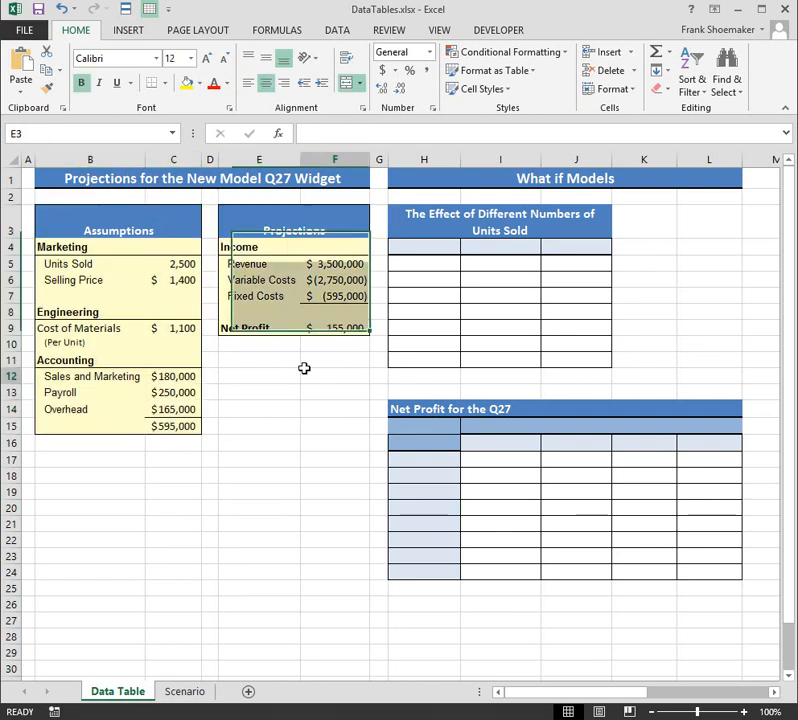
click(305, 369)
click(330, 258)
click(347, 133)
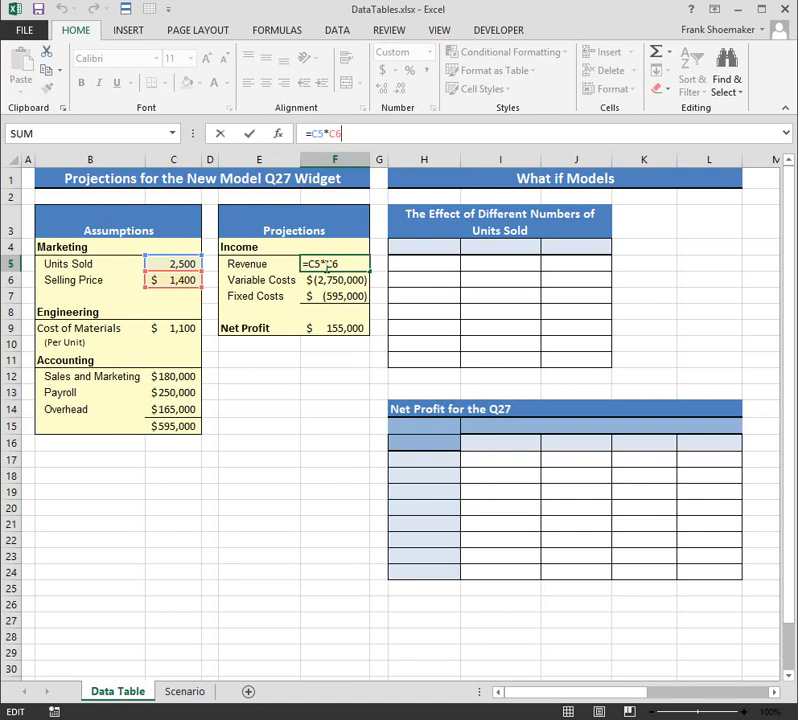
key(Escape)
click(166, 261)
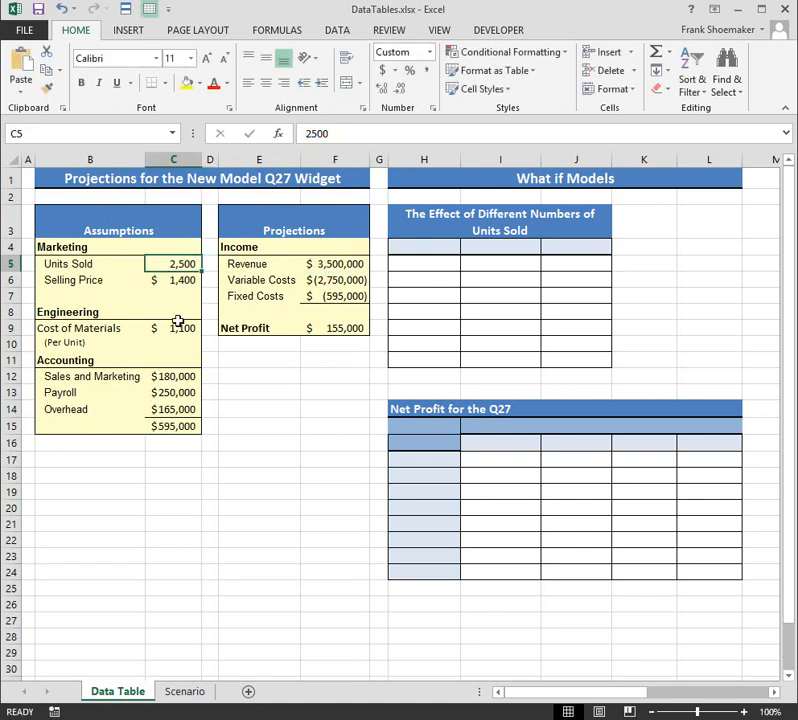
click(172, 279)
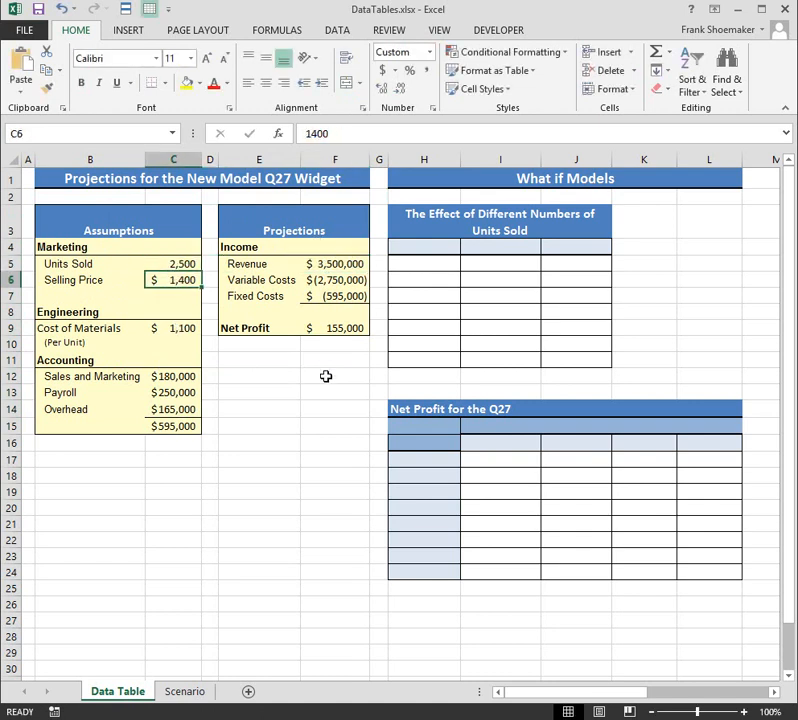
click(350, 264)
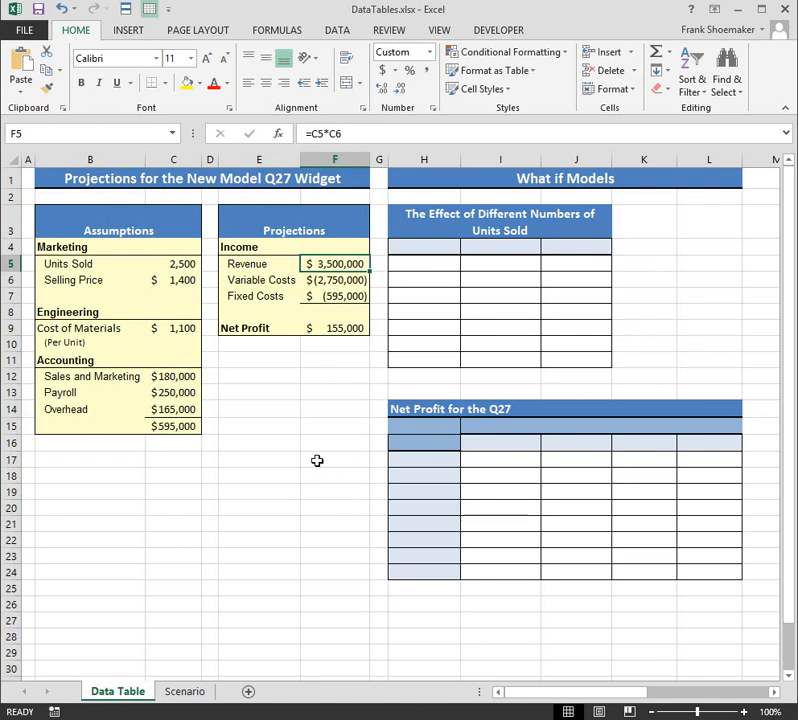
Step: Inspect the Variable Costs and Fixed Costs formulas in F6 and F7 and the assumption cells they reference
click(314, 284)
click(362, 133)
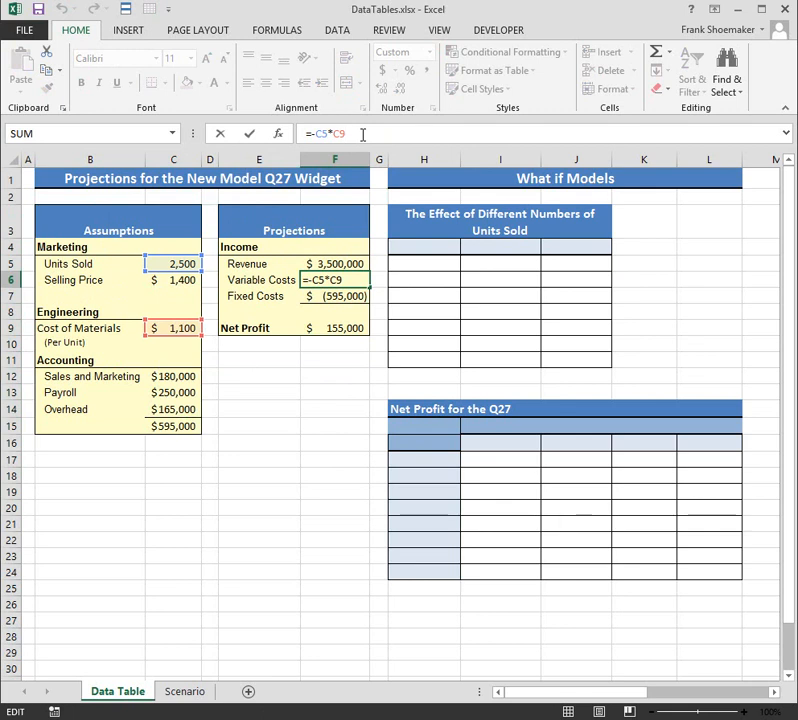
key(Escape)
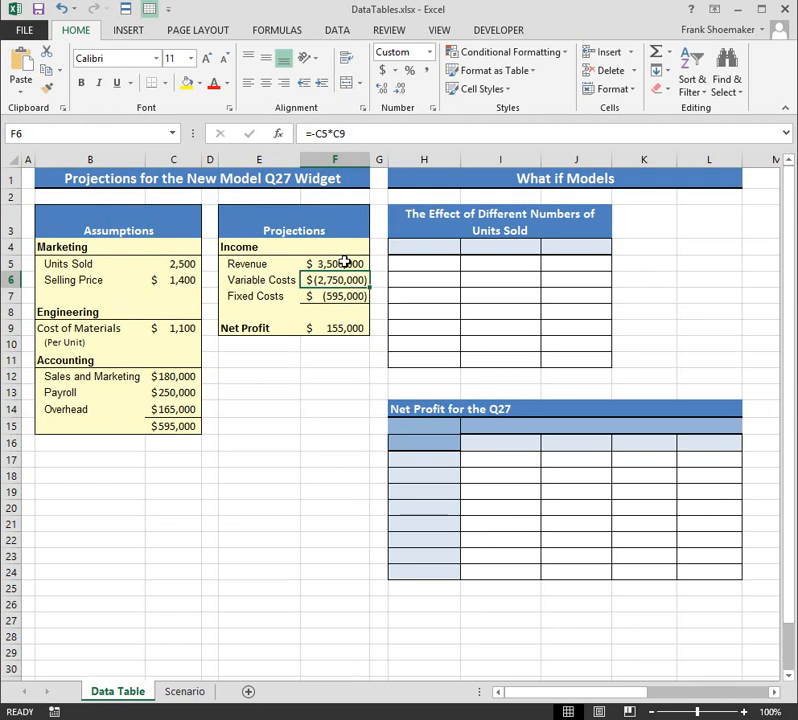
click(353, 296)
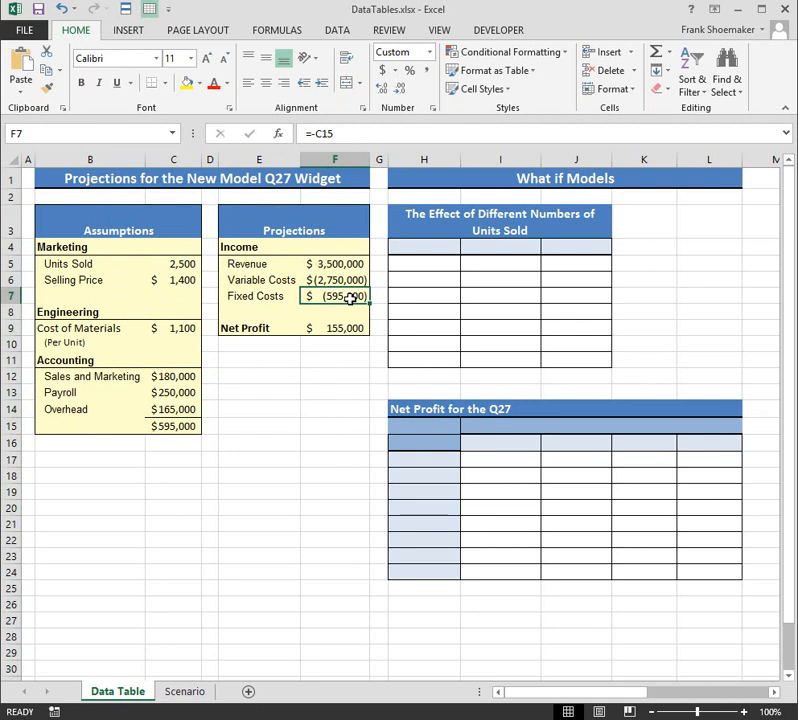
click(175, 427)
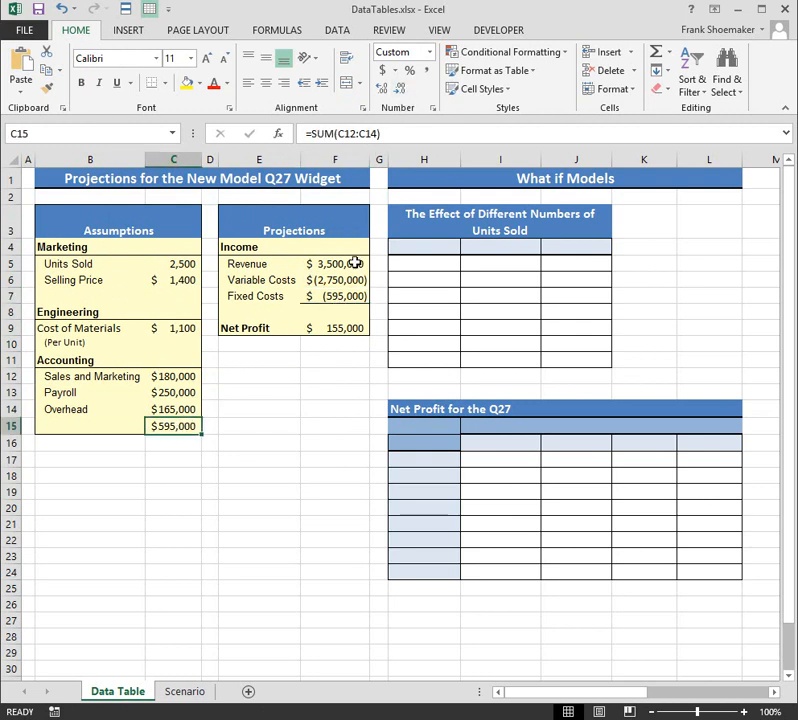
click(351, 296)
click(355, 132)
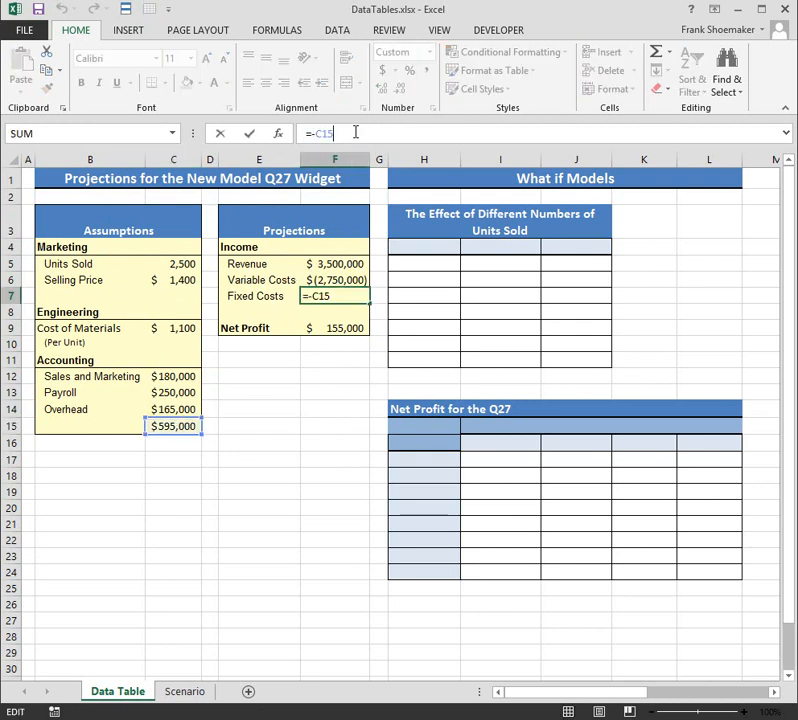
key(Escape)
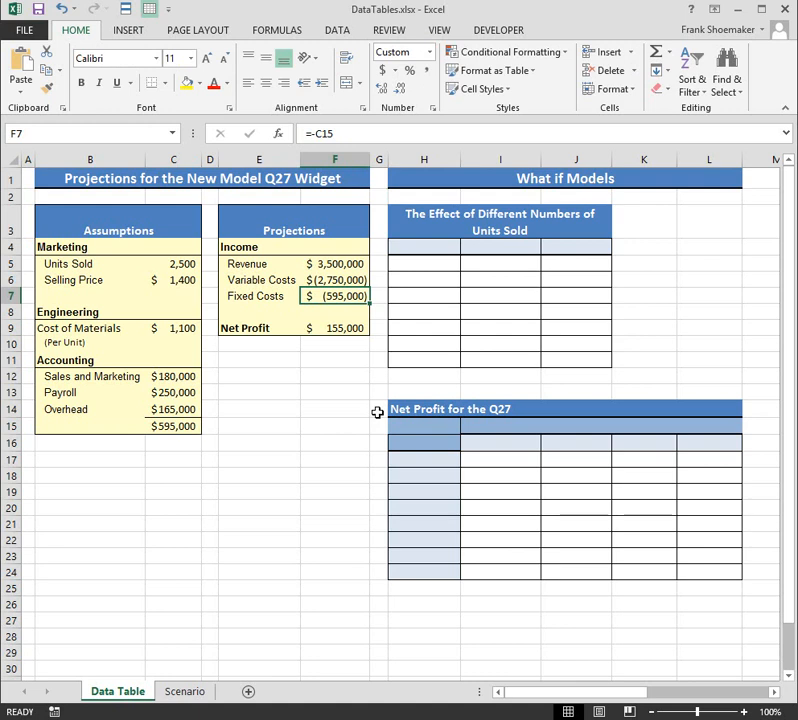
Step: Inspect the Net Profit formula in F9 and the revenue and cost cells that it sums
drag(187, 264, 208, 426)
click(275, 414)
click(344, 317)
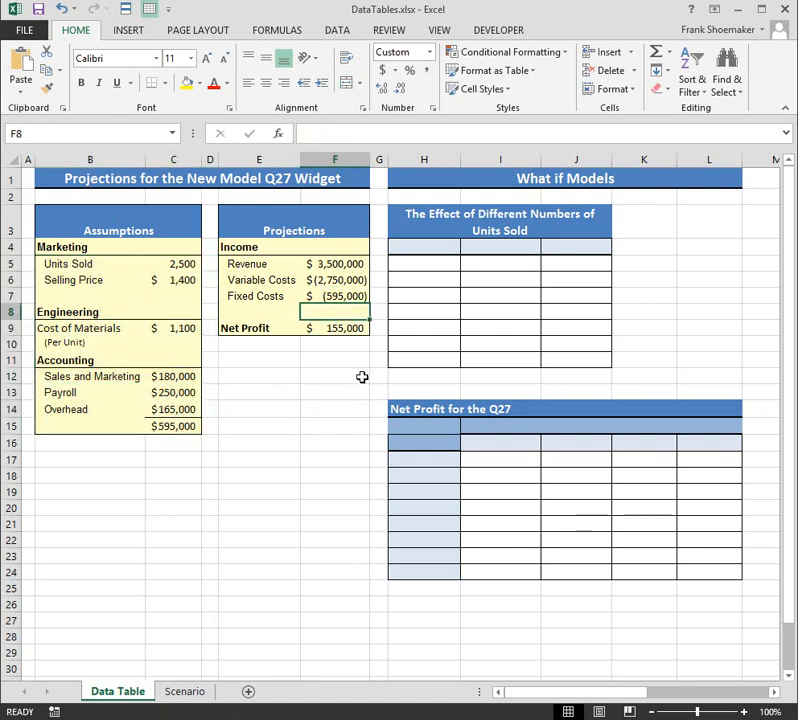
click(354, 327)
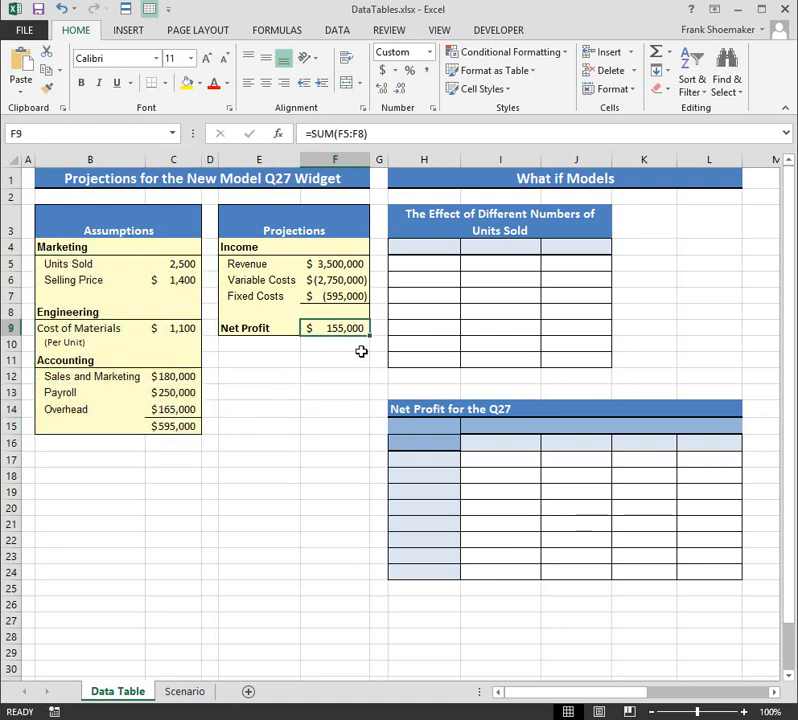
click(354, 264)
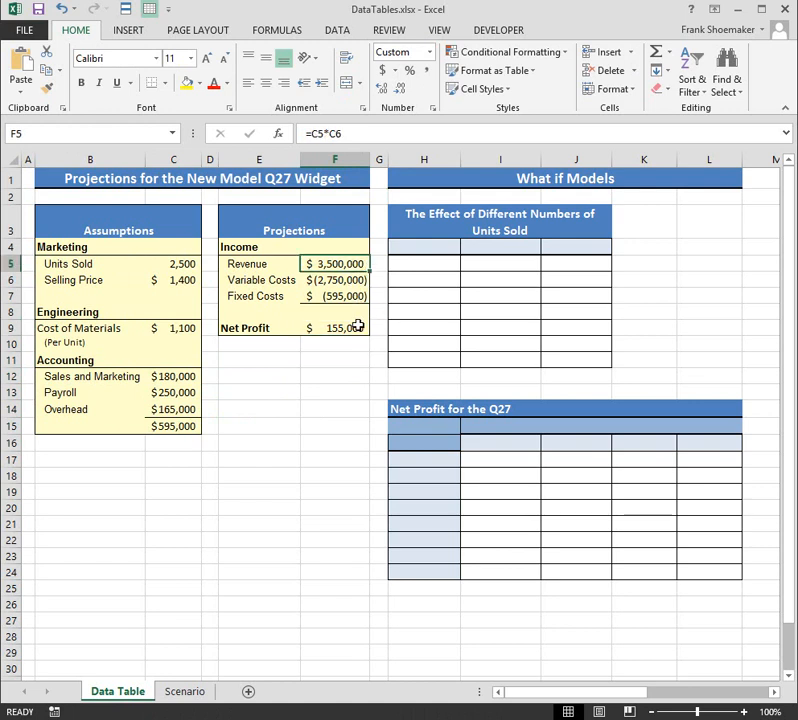
click(352, 281)
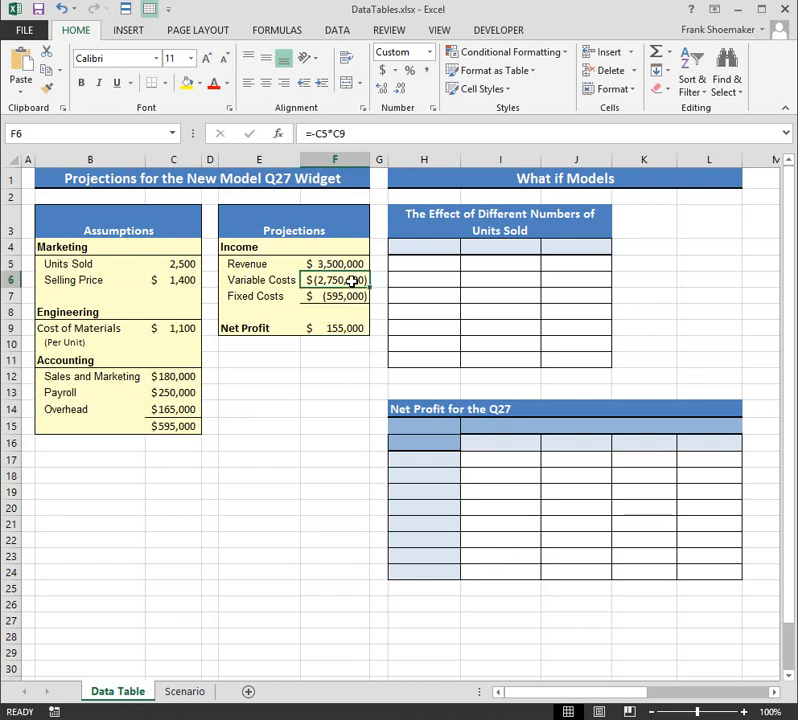
click(354, 296)
click(340, 329)
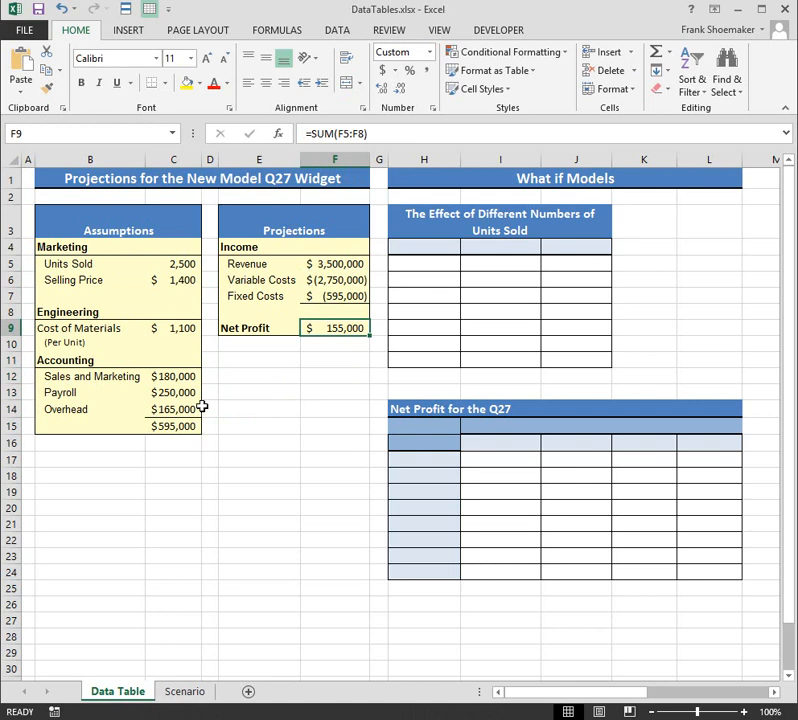
Step: Set Units Sold in the Assumptions block to 2000 and check the resulting Net Profit
click(131, 231)
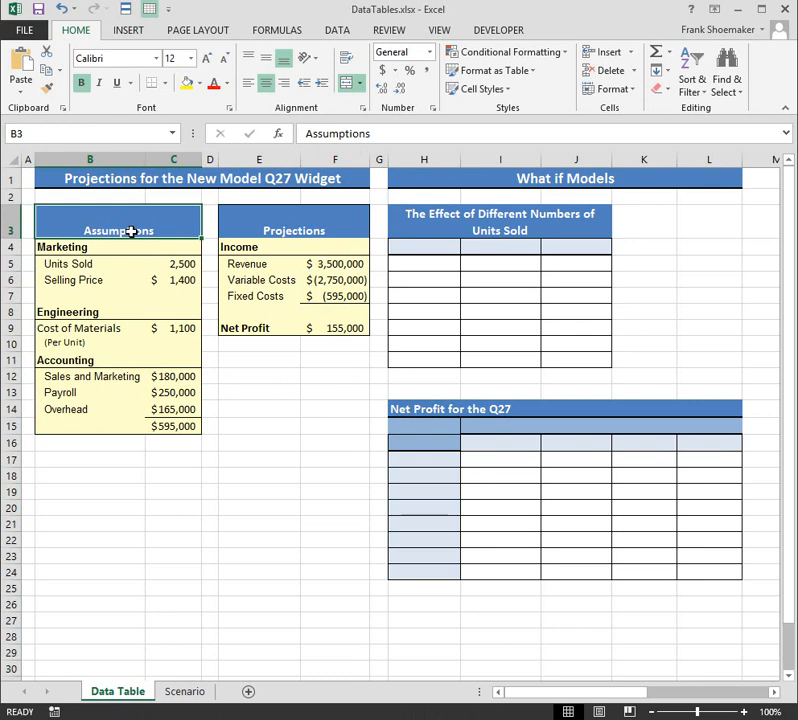
click(182, 262)
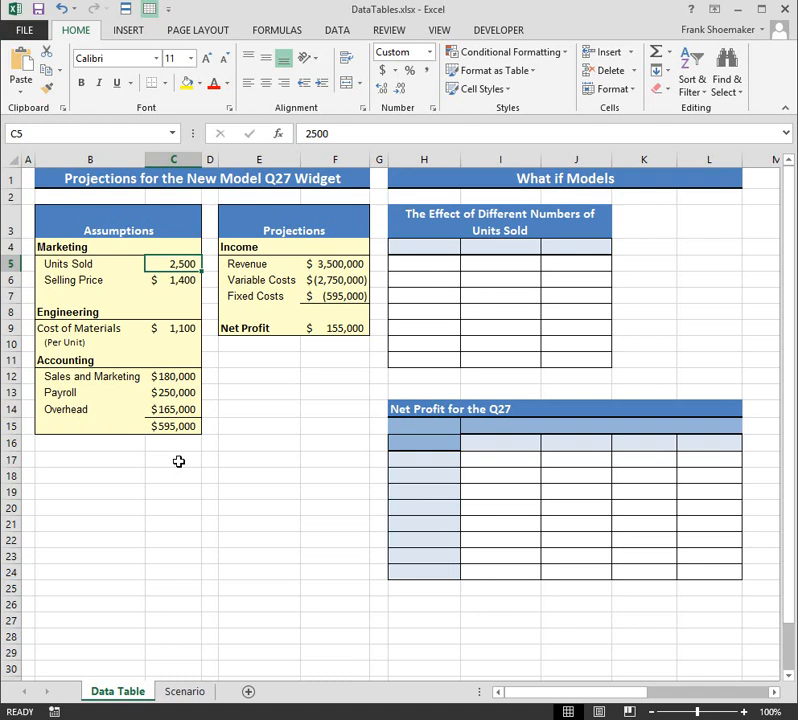
text(2)
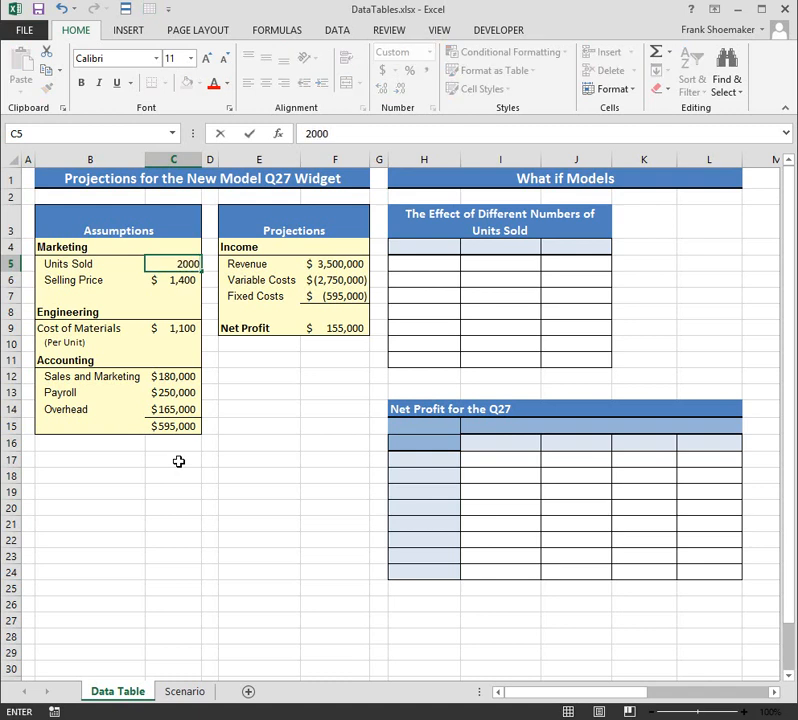
key(Return)
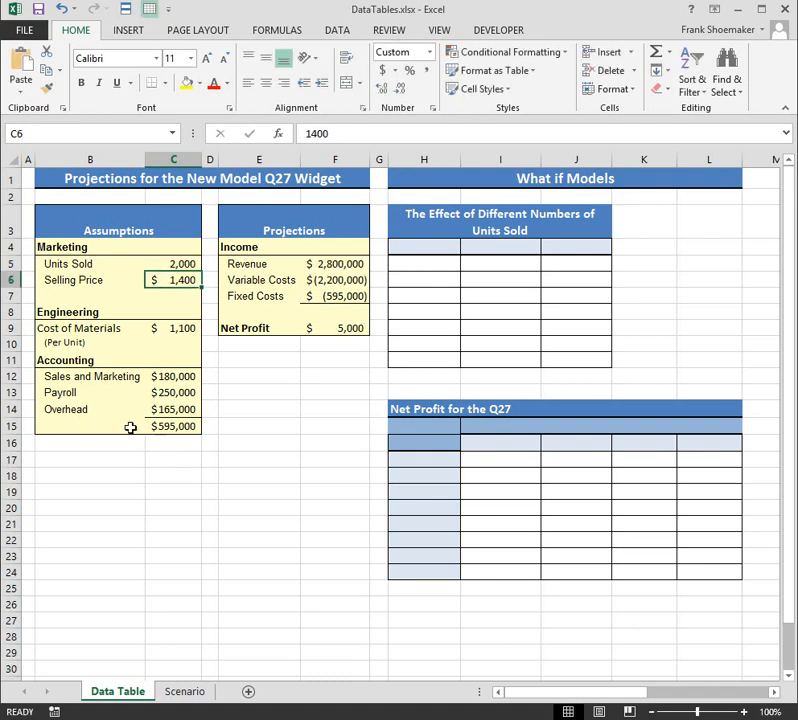
click(343, 328)
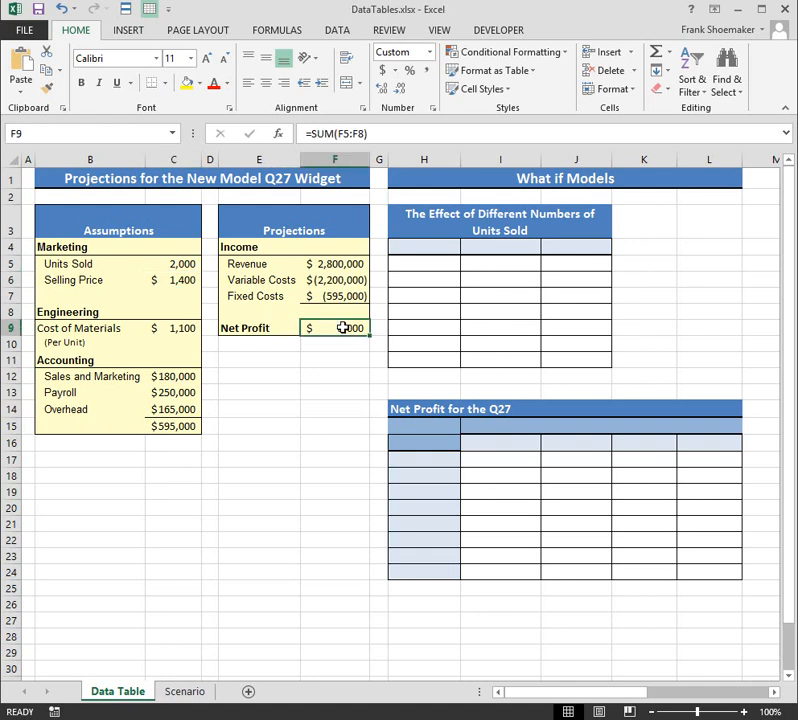
Step: Set Units Sold in cell C5 to 1500
click(186, 266)
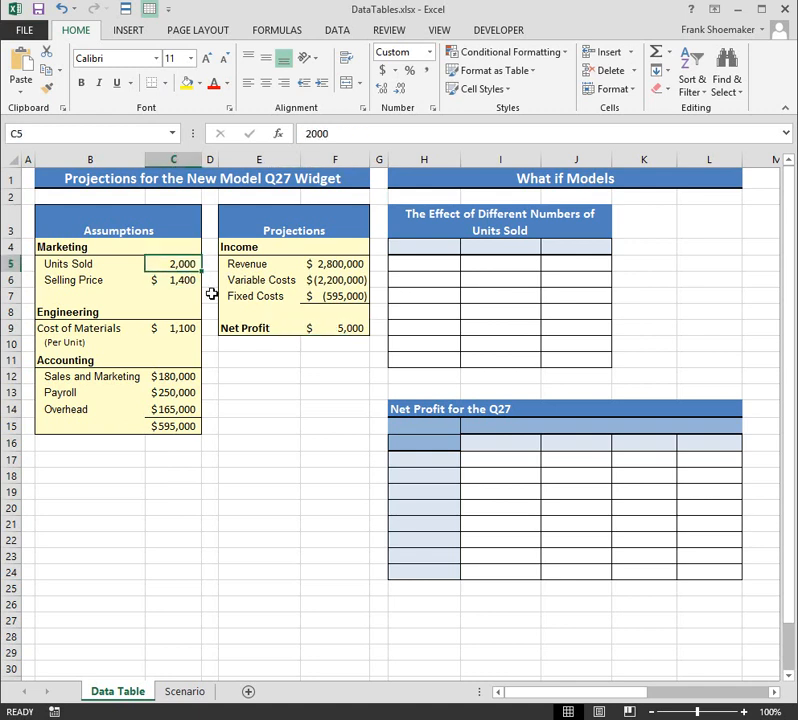
text(1,5)
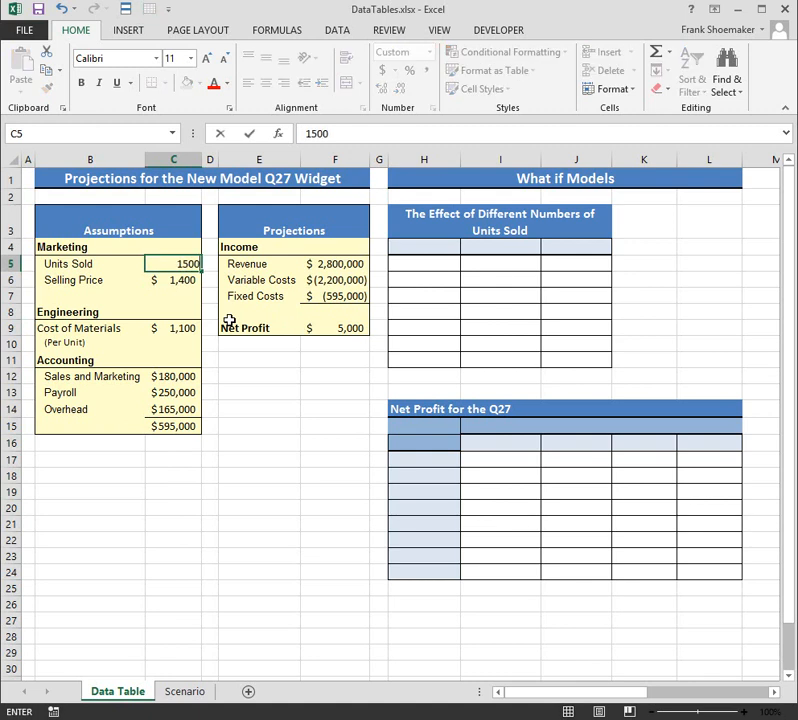
text(00)
key(Return)
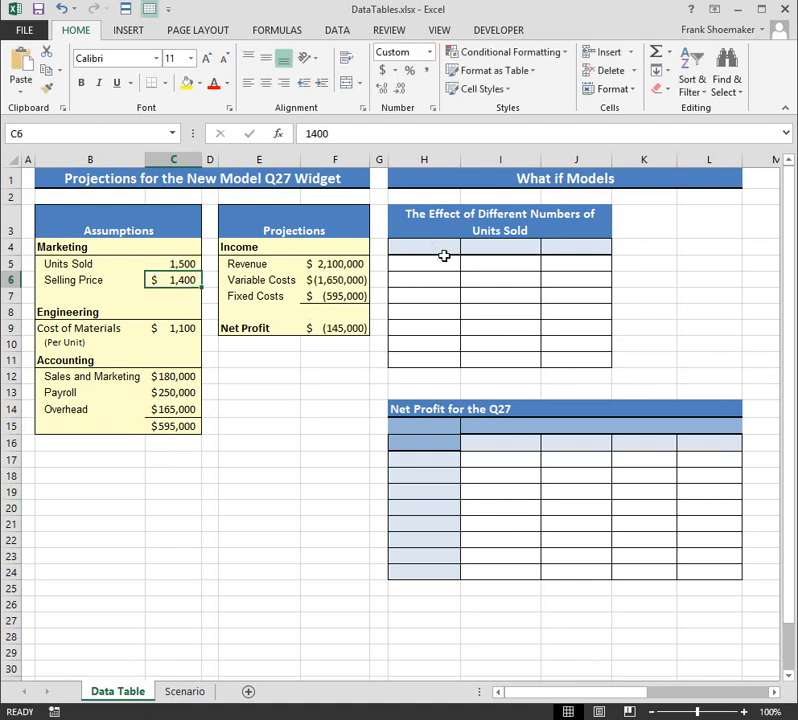
Step: Set Units Sold in cell C5 to 3500 and check the resulting Net Profit and Revenue
click(338, 328)
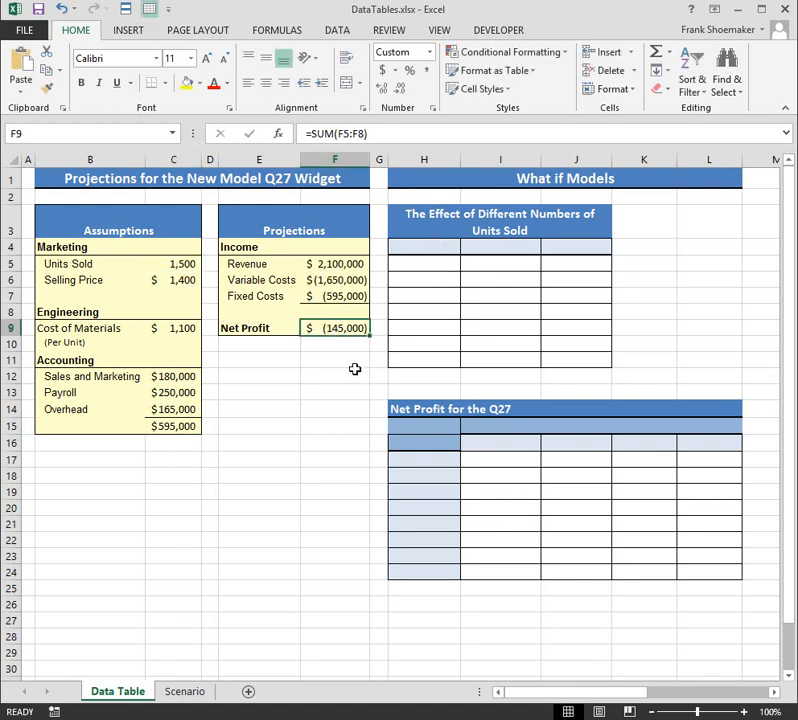
click(185, 263)
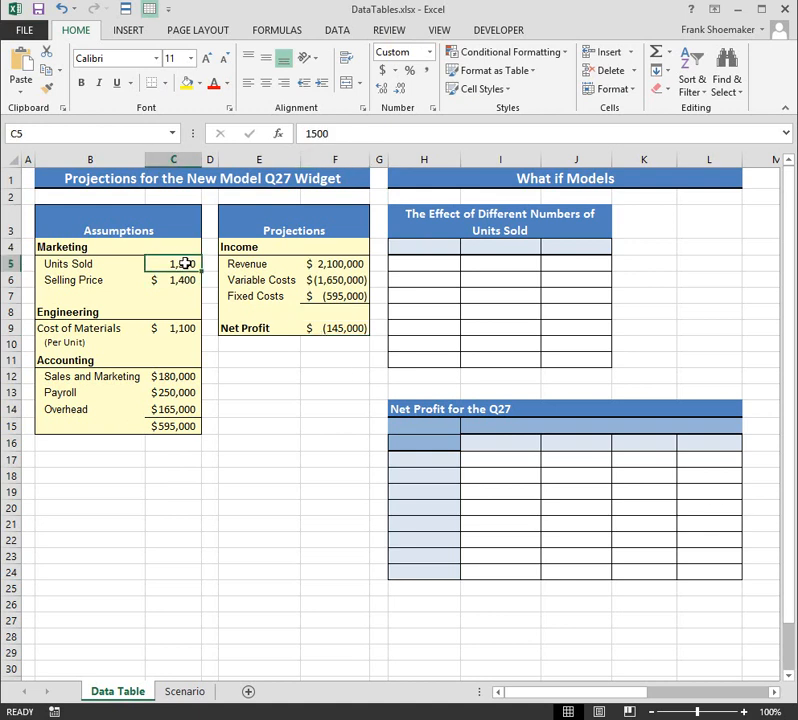
text(3,5)
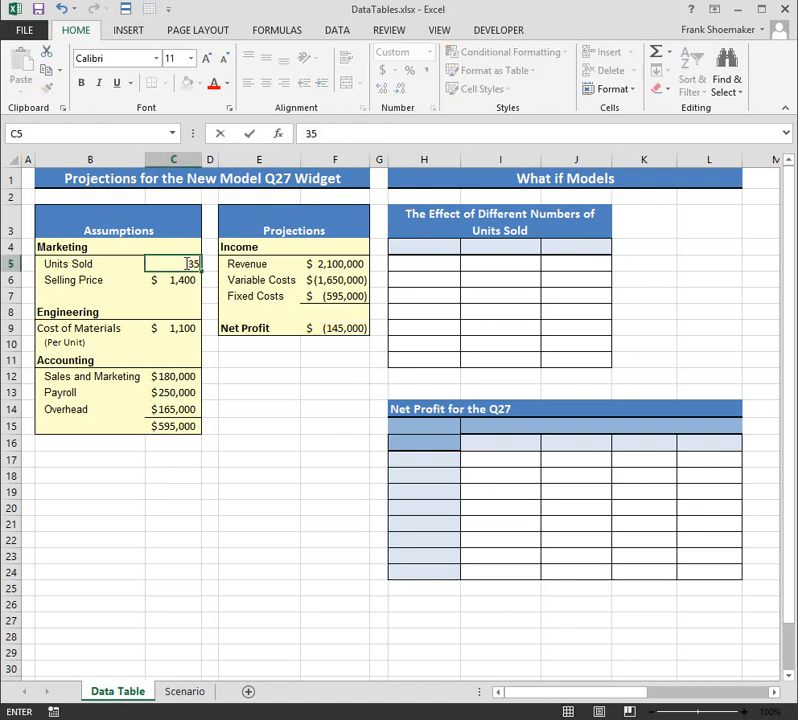
text(00)
key(Return)
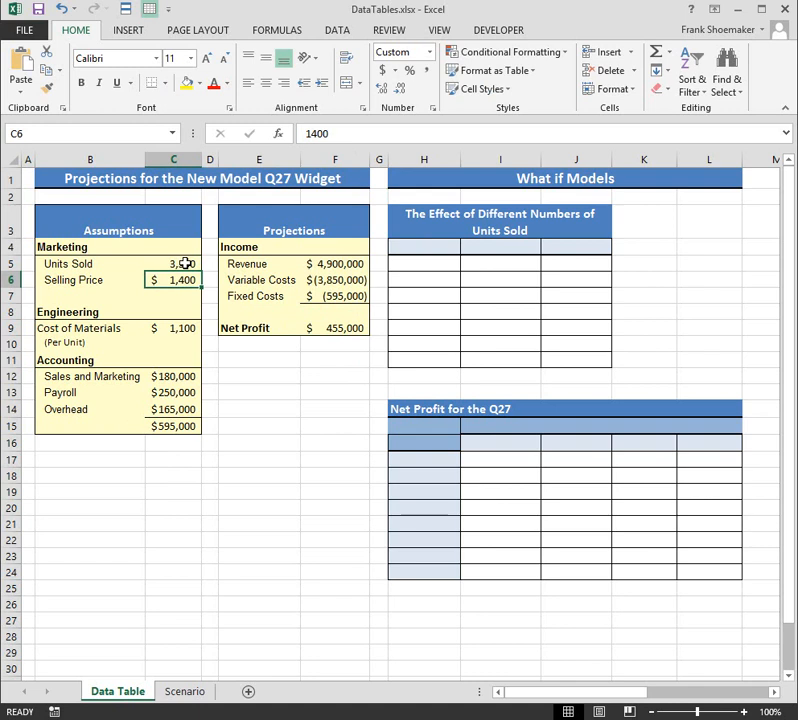
click(348, 330)
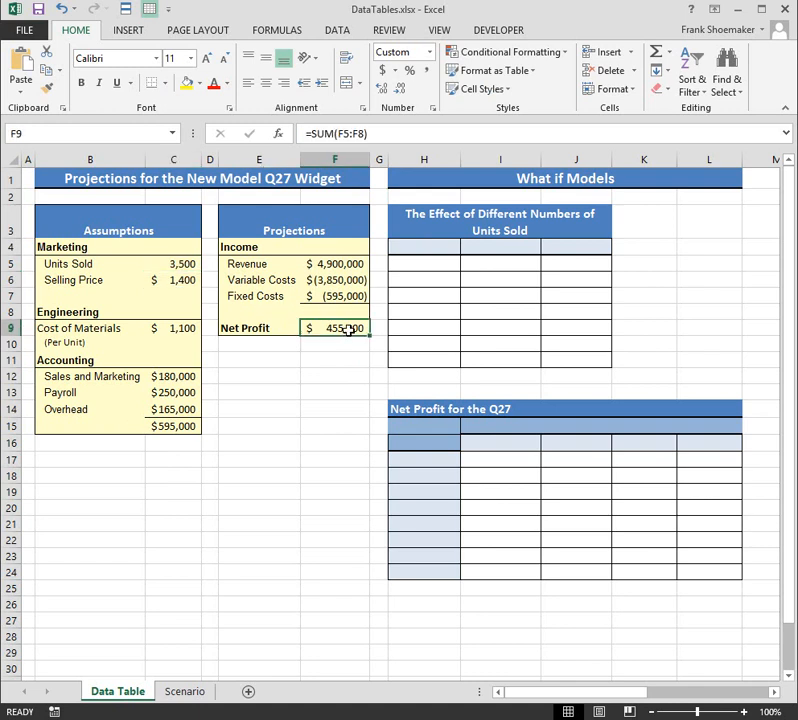
click(192, 262)
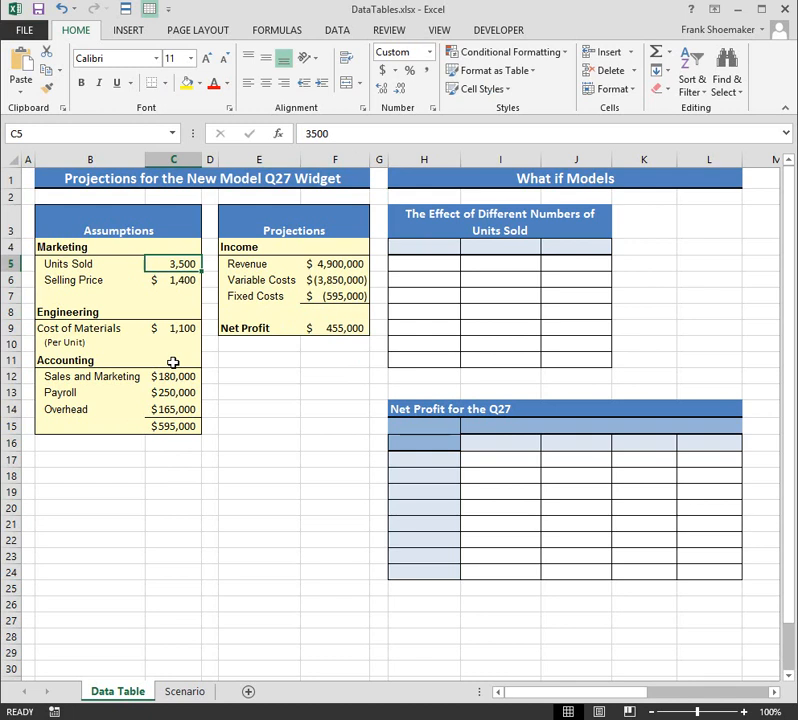
click(328, 328)
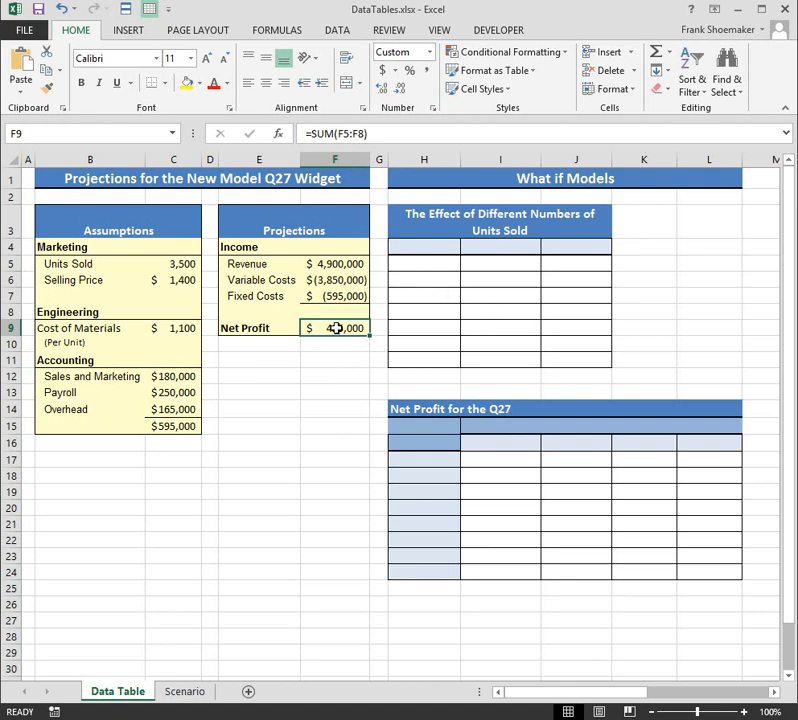
click(336, 264)
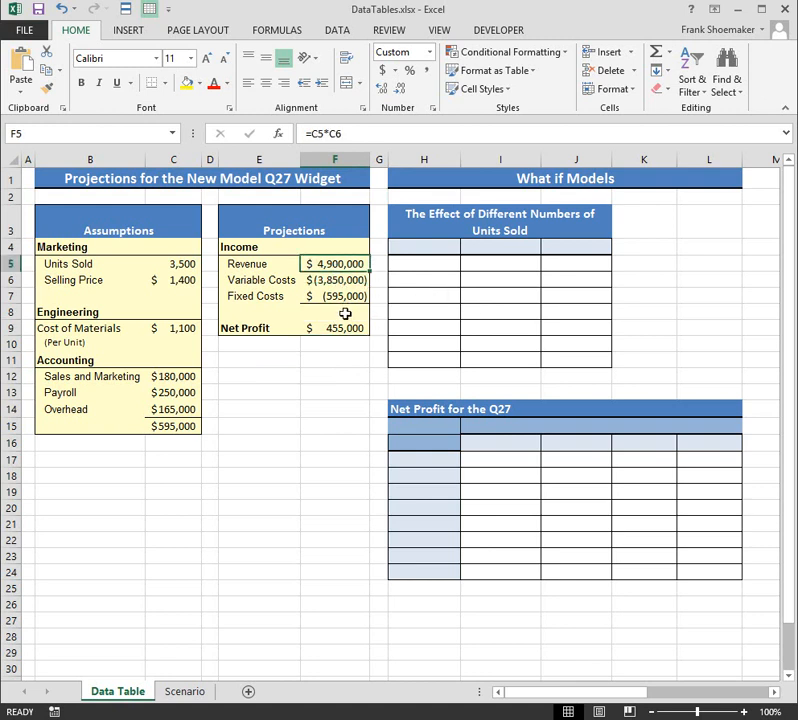
Step: Set Units Sold in cell C5 to 2500 and check the resulting Net Profit in F9
click(172, 264)
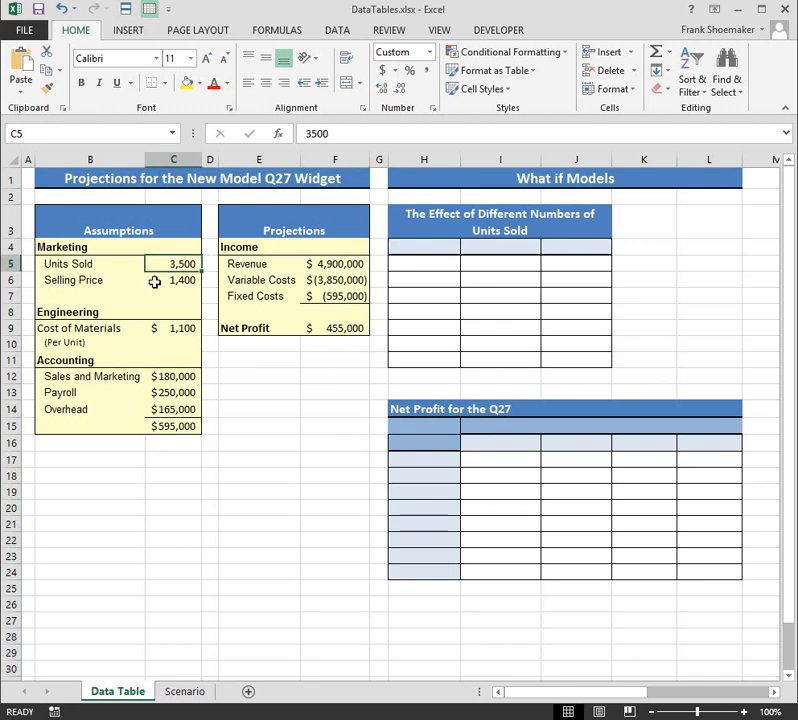
text(2,50)
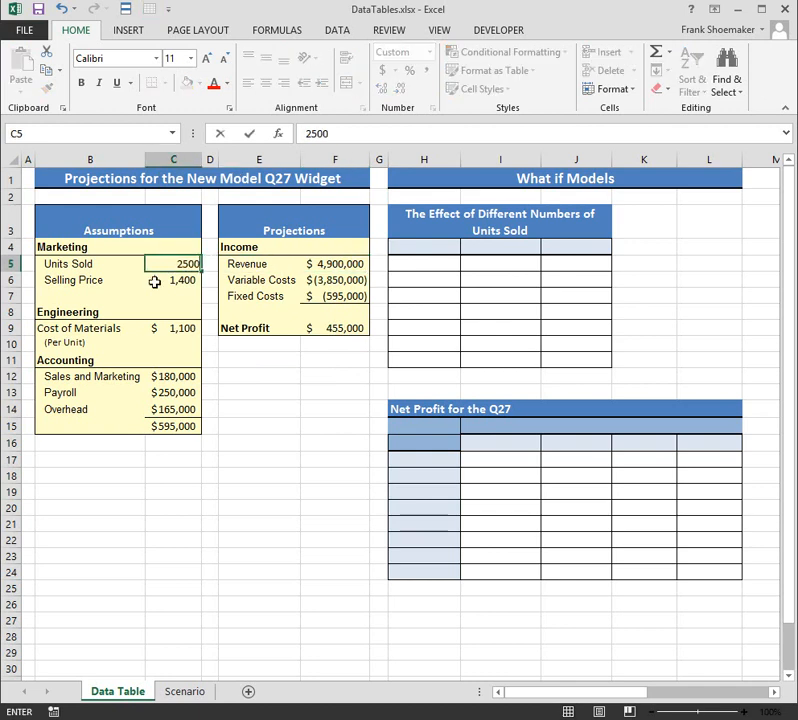
text(0)
key(Return)
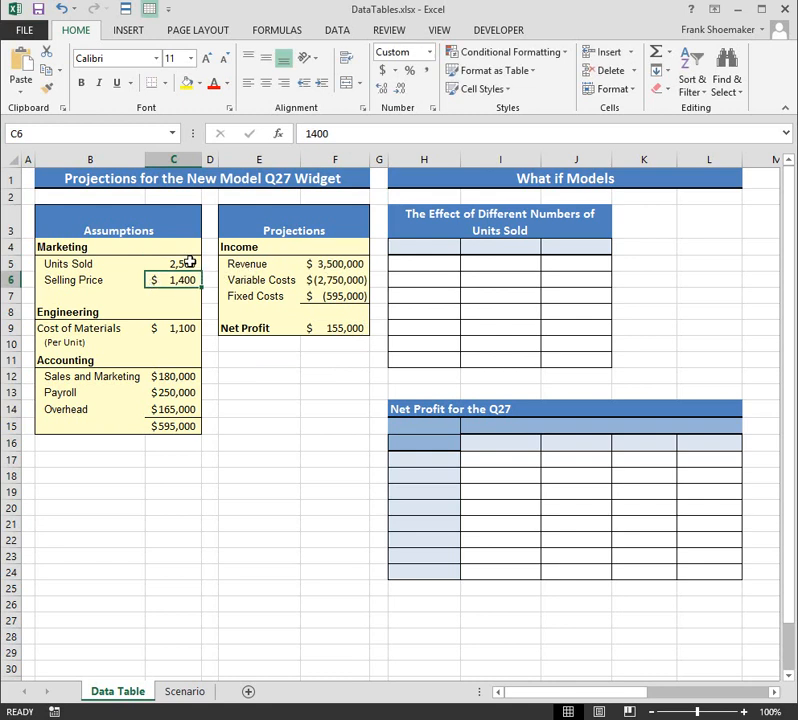
click(189, 262)
key(Return)
click(342, 327)
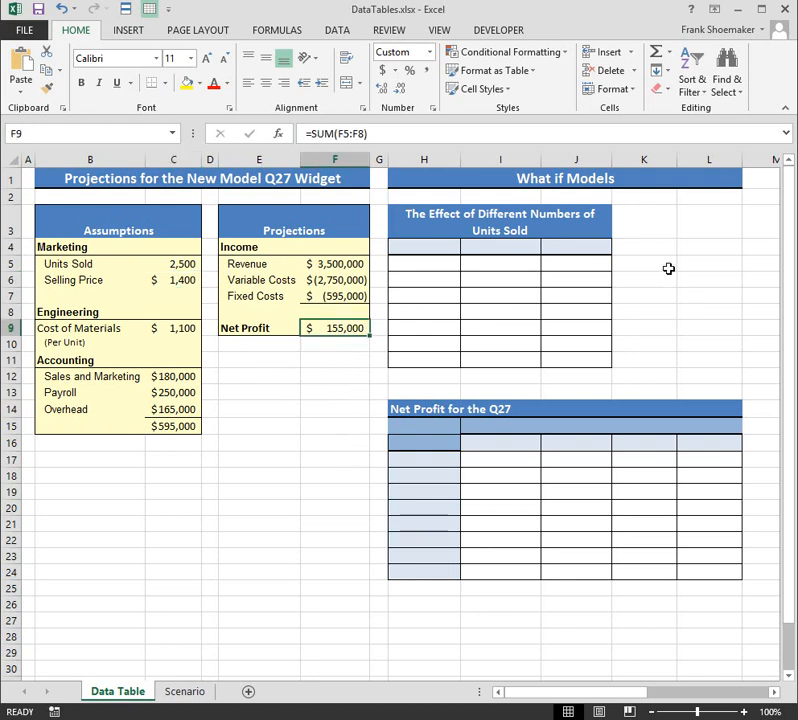
Step: Fill H5:H11 of the Units Sold what-if table with values from 1000 to 4000 in steps of 500
drag(406, 214, 575, 369)
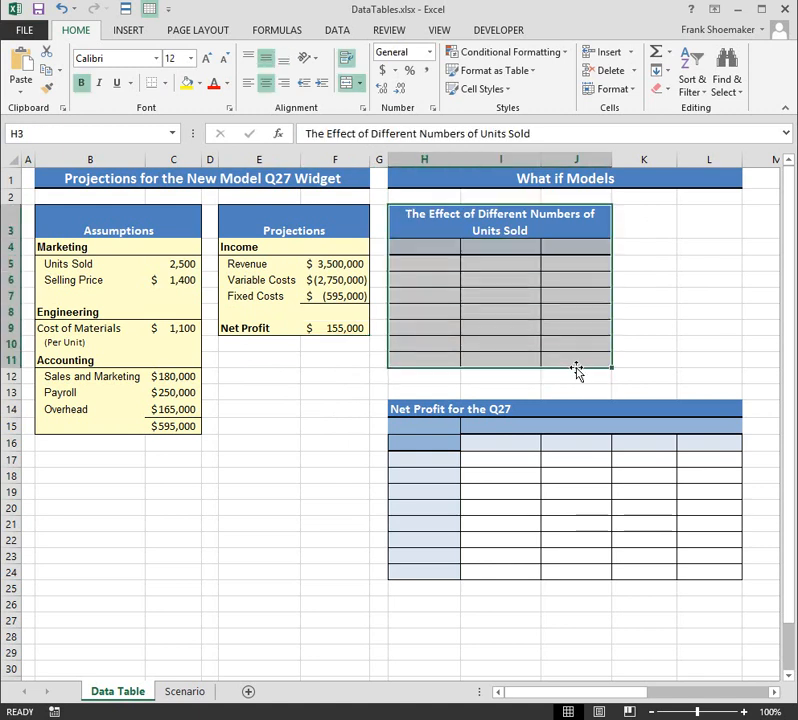
click(684, 307)
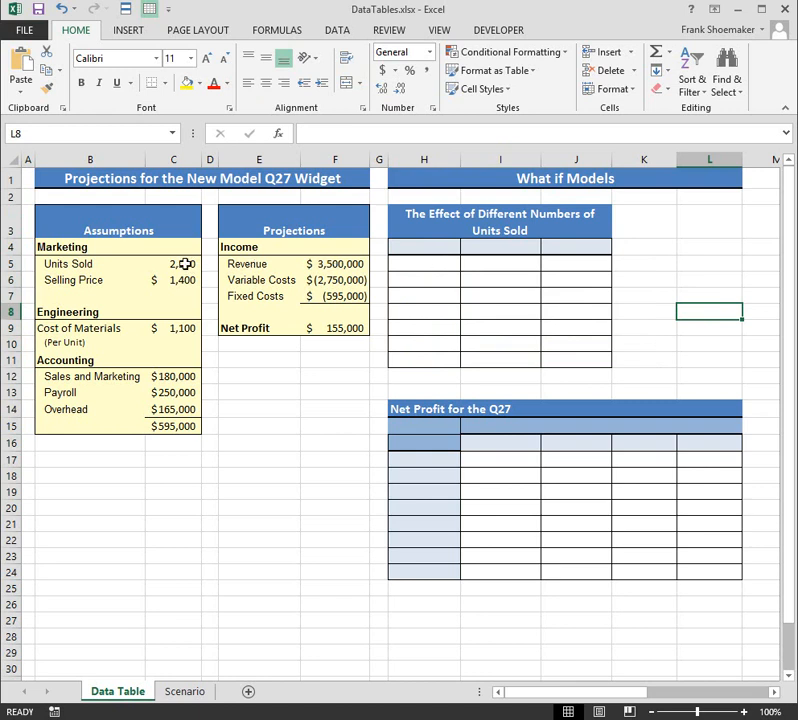
click(185, 264)
click(436, 263)
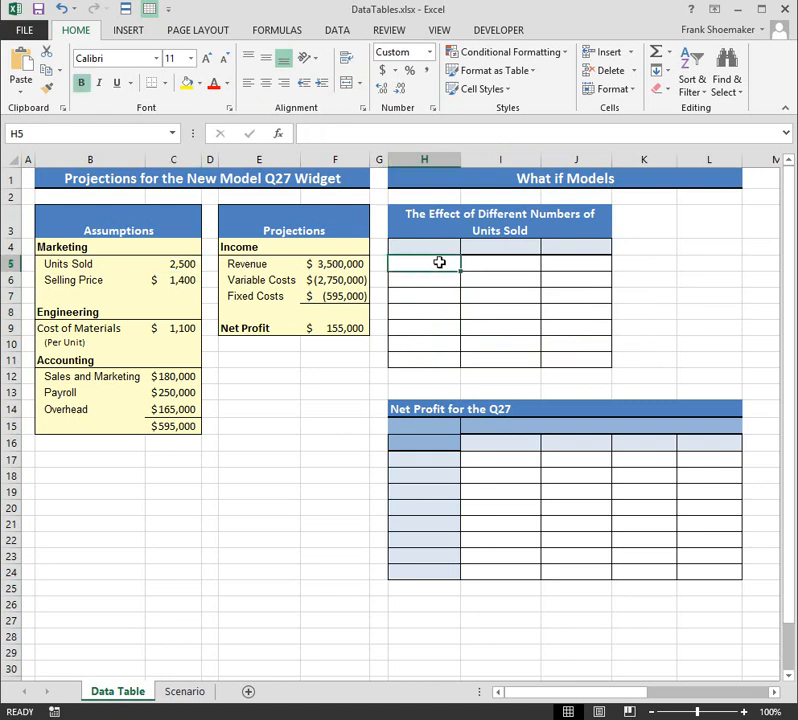
text(1000)
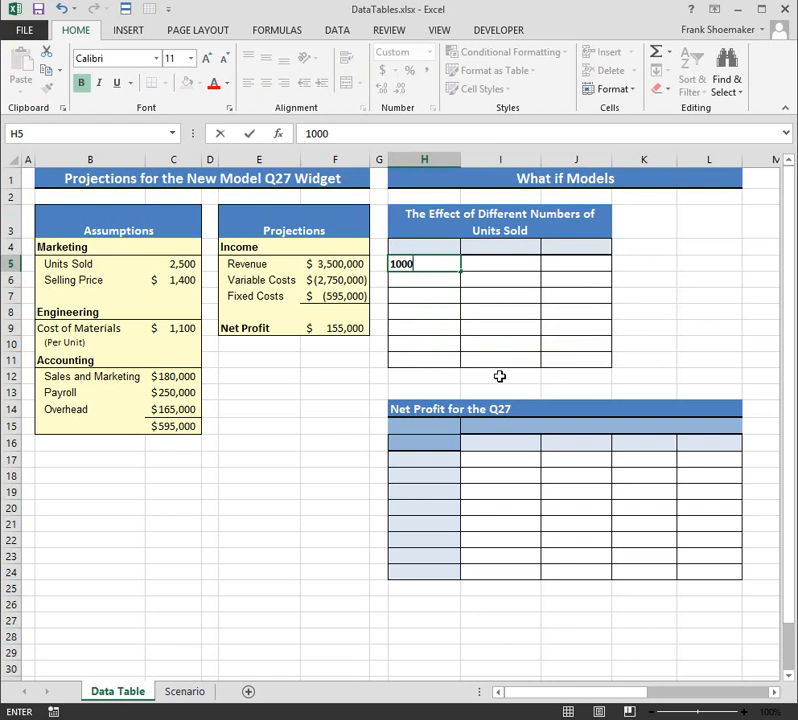
key(Return)
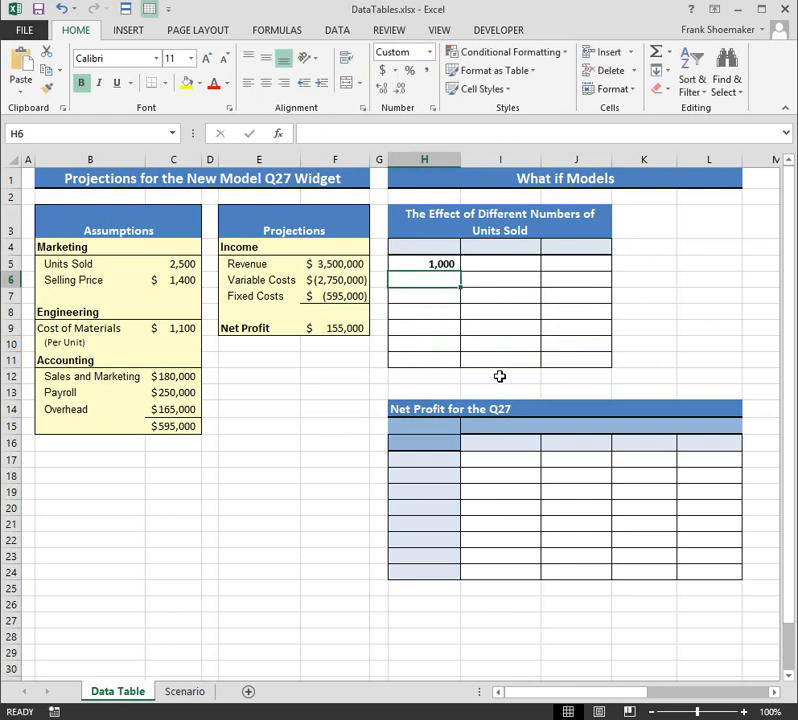
text(1500)
key(Return)
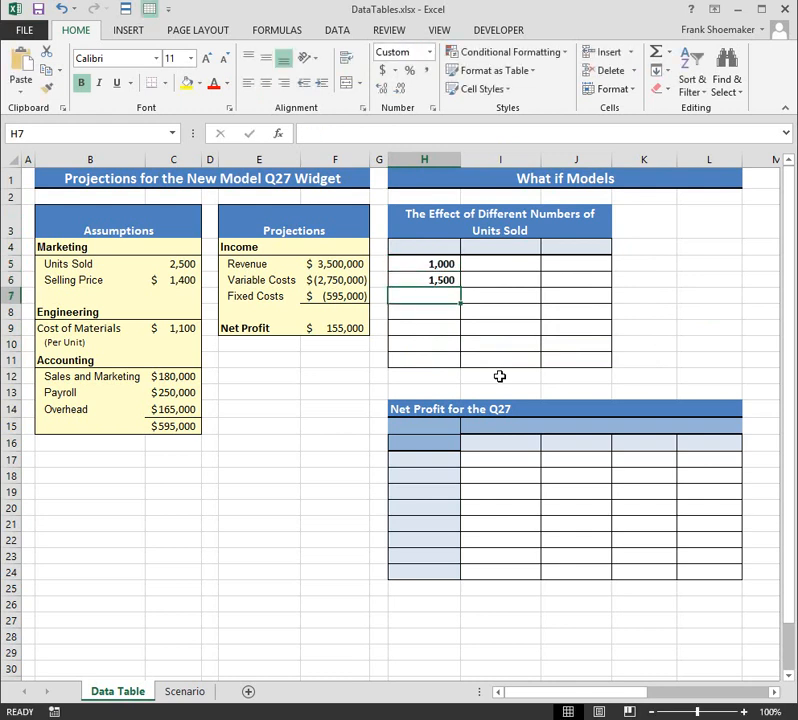
drag(449, 265, 452, 364)
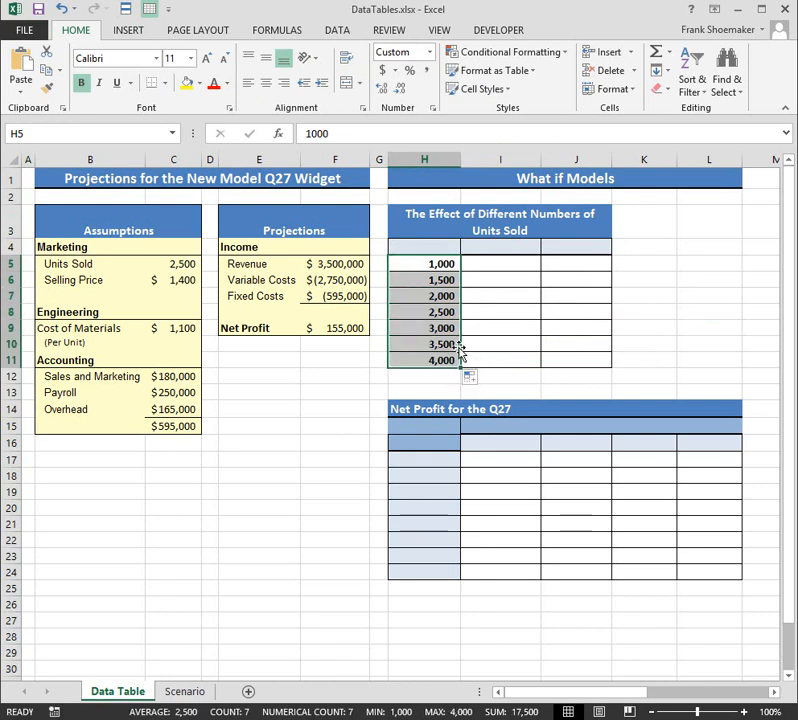
Step: Examine the blank result cells in I5:J11 beside the units-sold values in the first what-if table
click(440, 264)
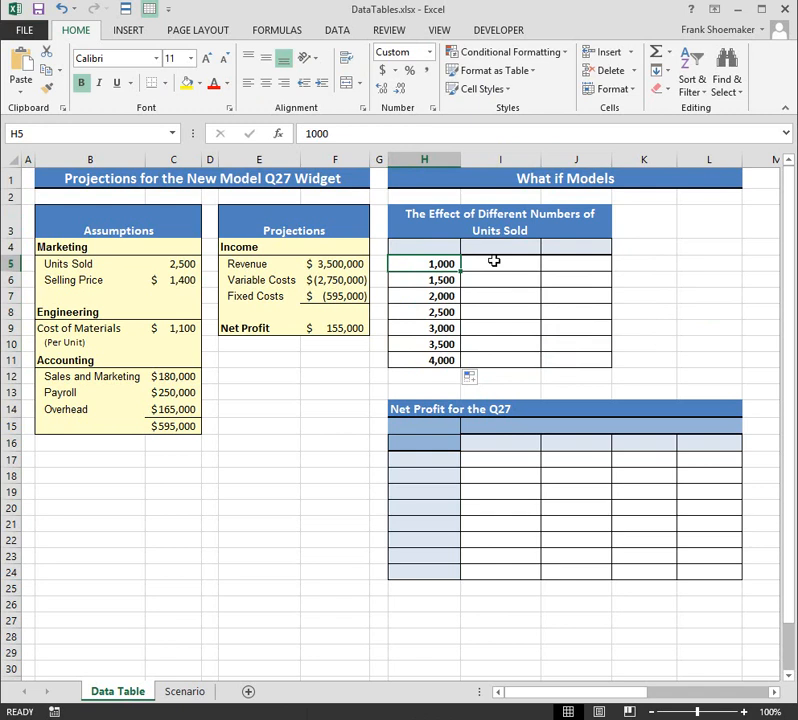
click(494, 261)
click(567, 262)
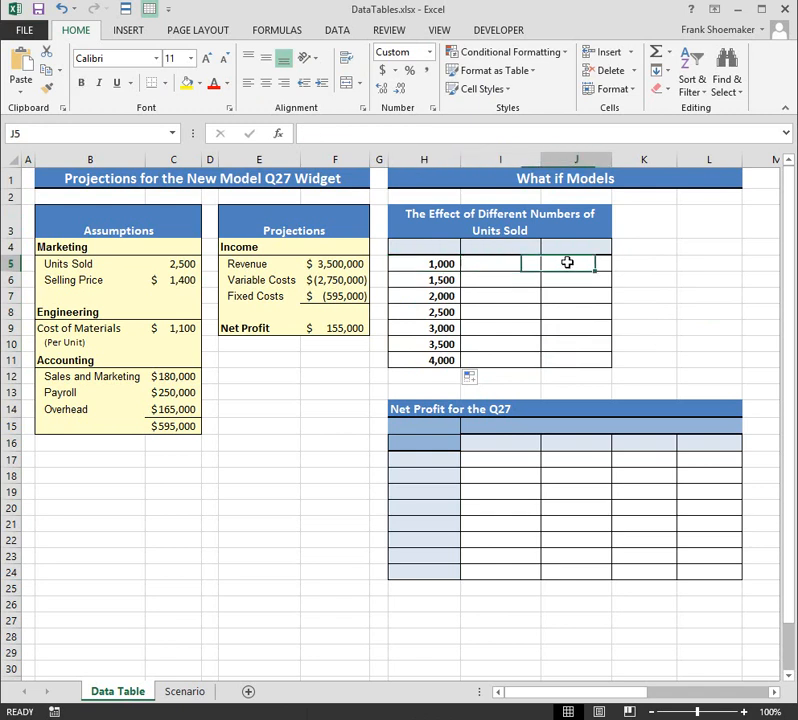
click(504, 276)
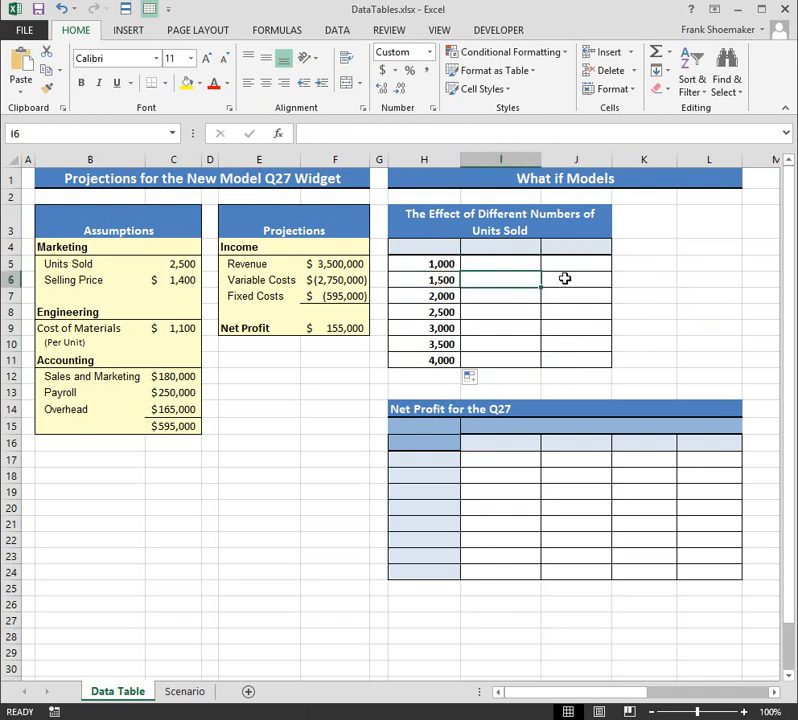
click(565, 278)
click(492, 321)
click(516, 342)
click(566, 357)
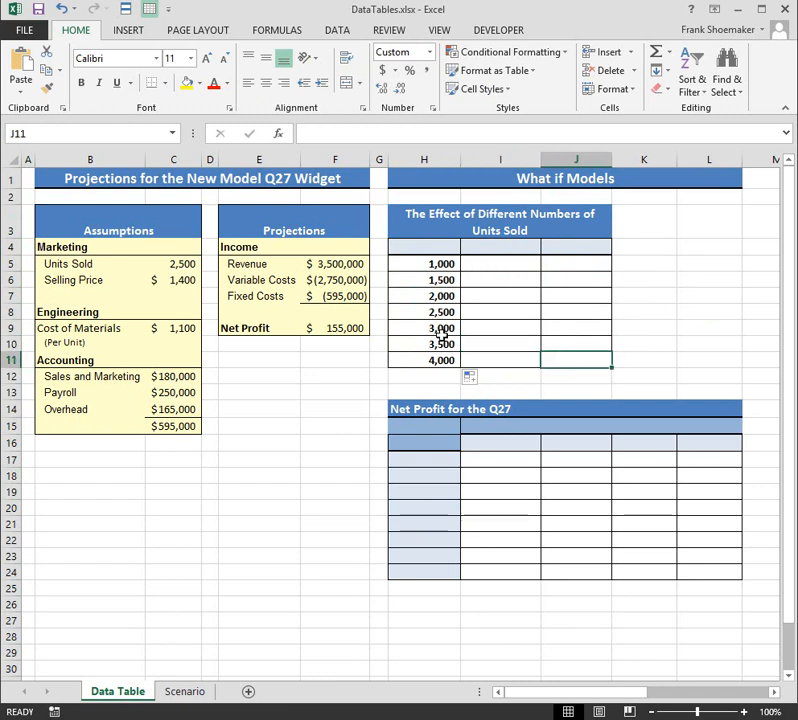
Step: Examine how the units-sold values in column H relate to the Revenue formula in F5 and the result cells
click(428, 262)
drag(428, 262, 433, 360)
drag(529, 264, 590, 263)
click(442, 266)
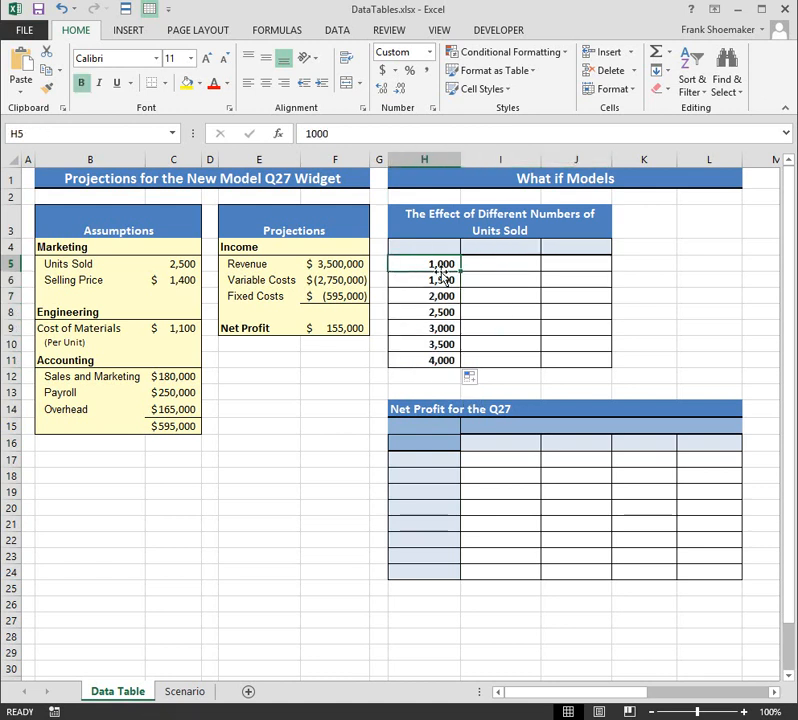
click(435, 280)
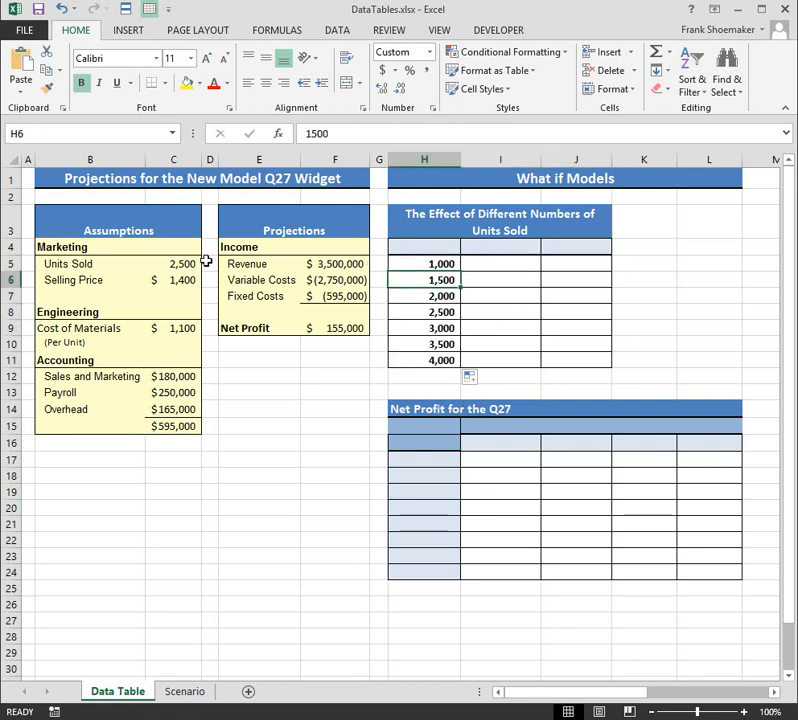
click(445, 312)
click(513, 311)
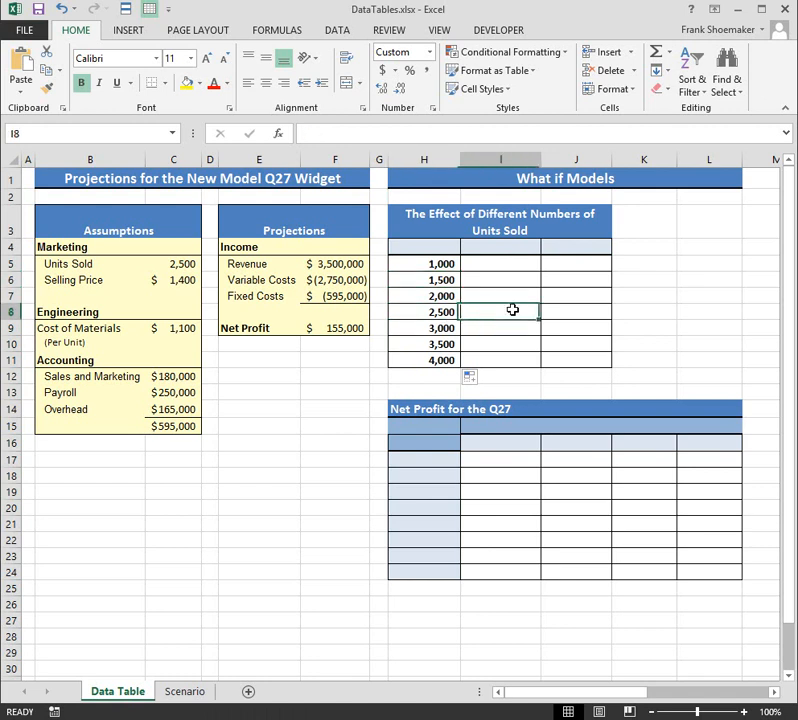
click(345, 266)
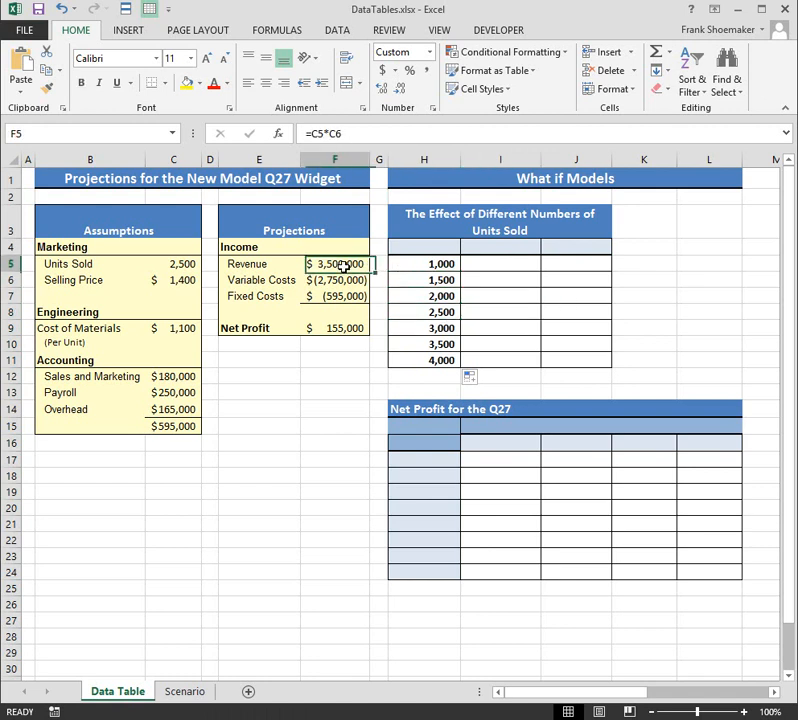
click(565, 312)
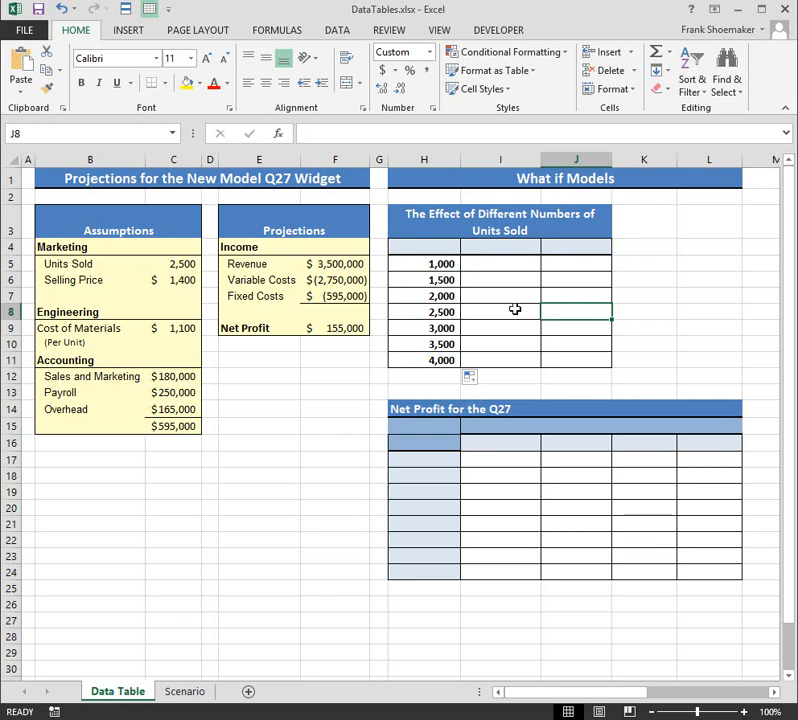
drag(442, 263, 436, 362)
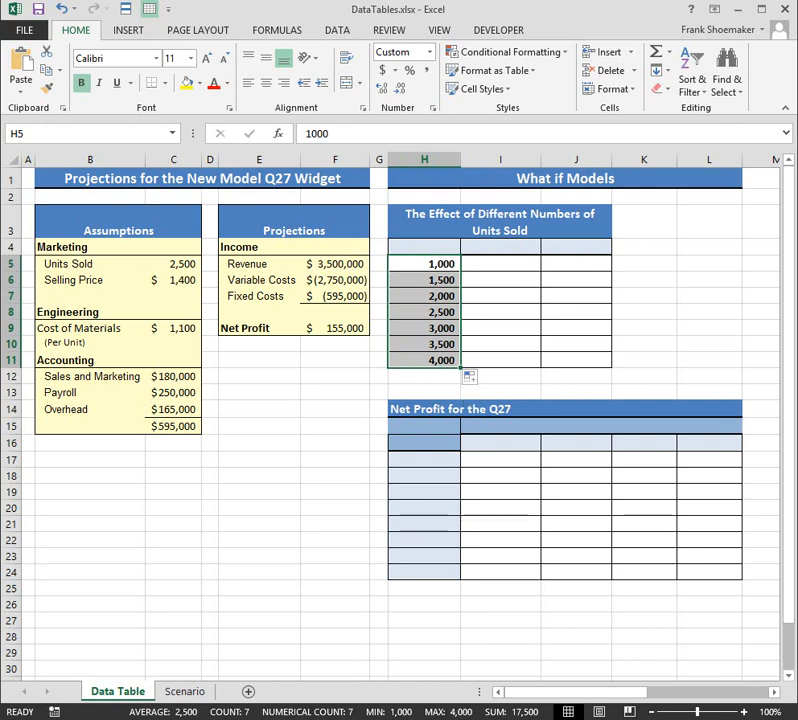
Step: Enter the column heading "Units Sold" in cell H4 above the list of unit quantities
click(417, 247)
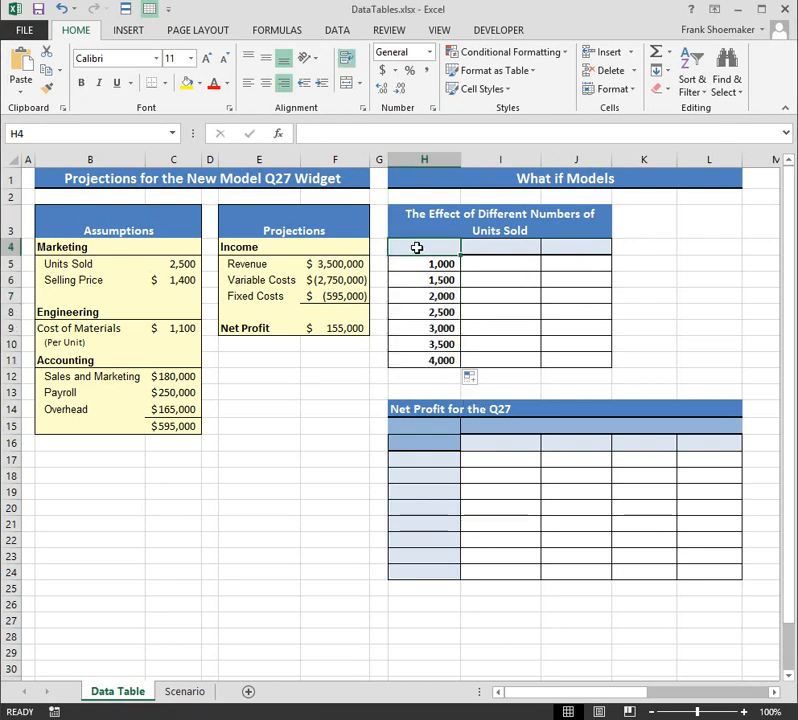
text(Un)
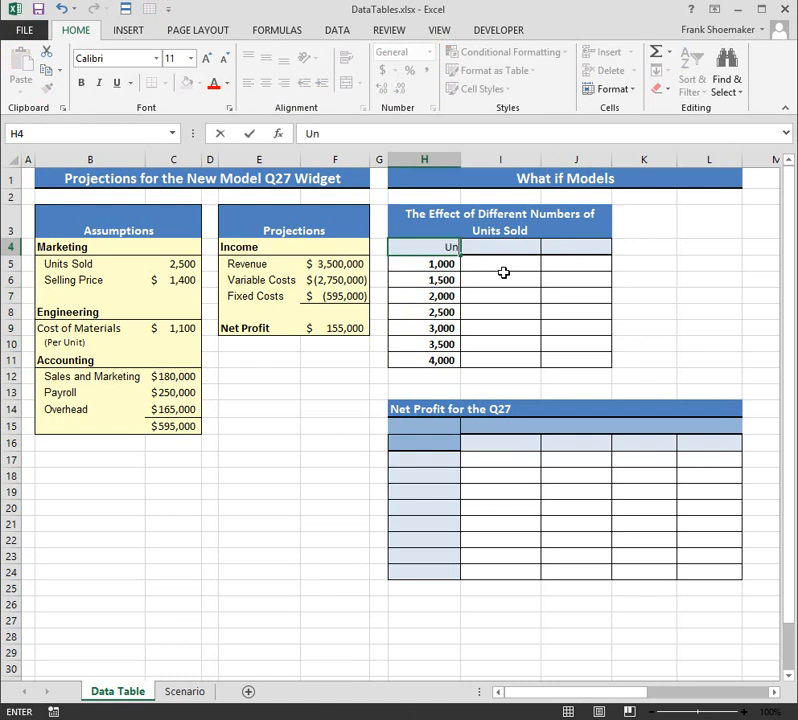
text(its Sold)
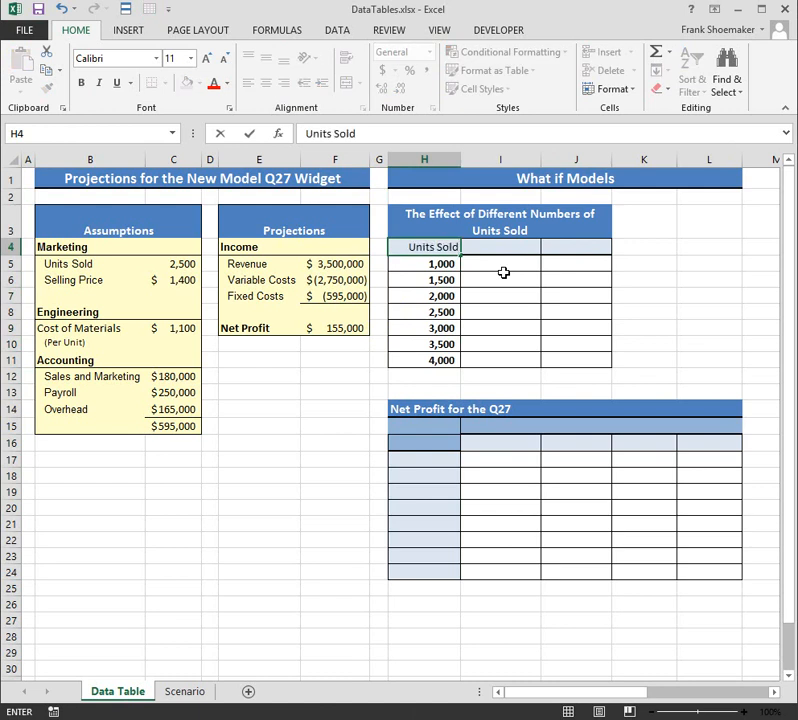
key(Tab)
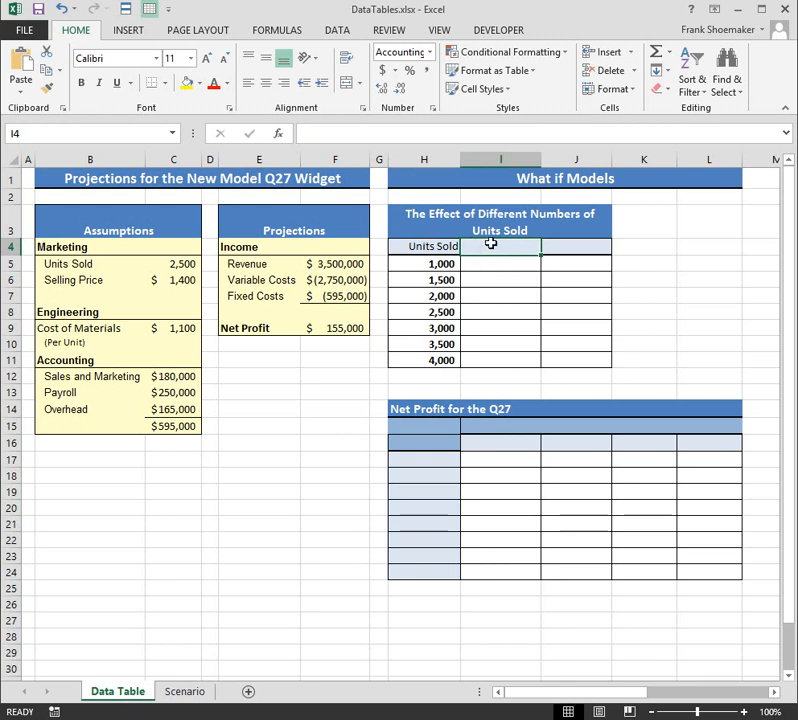
Step: Link cell I4 to the Revenue projection with the formula =F5
text(=)
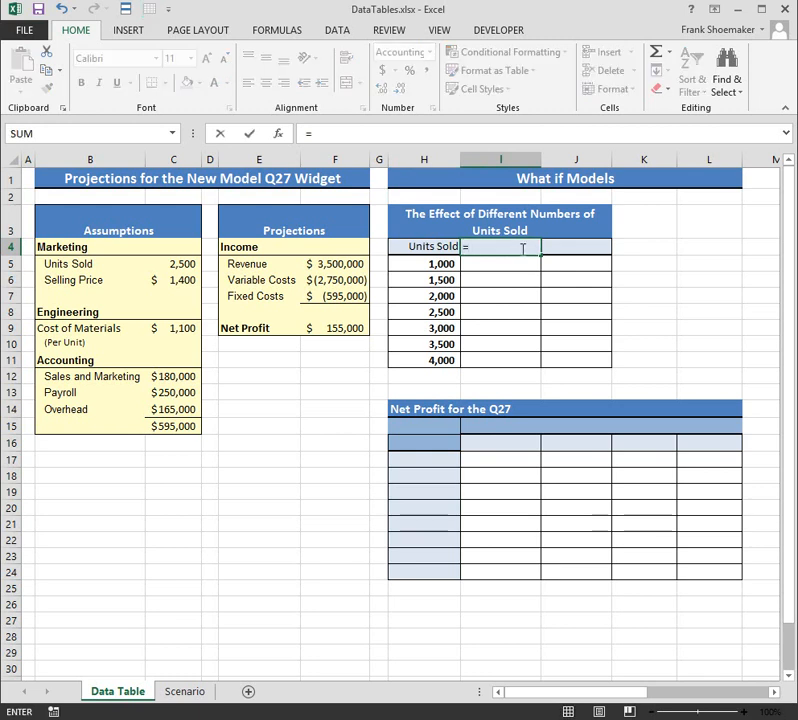
click(344, 262)
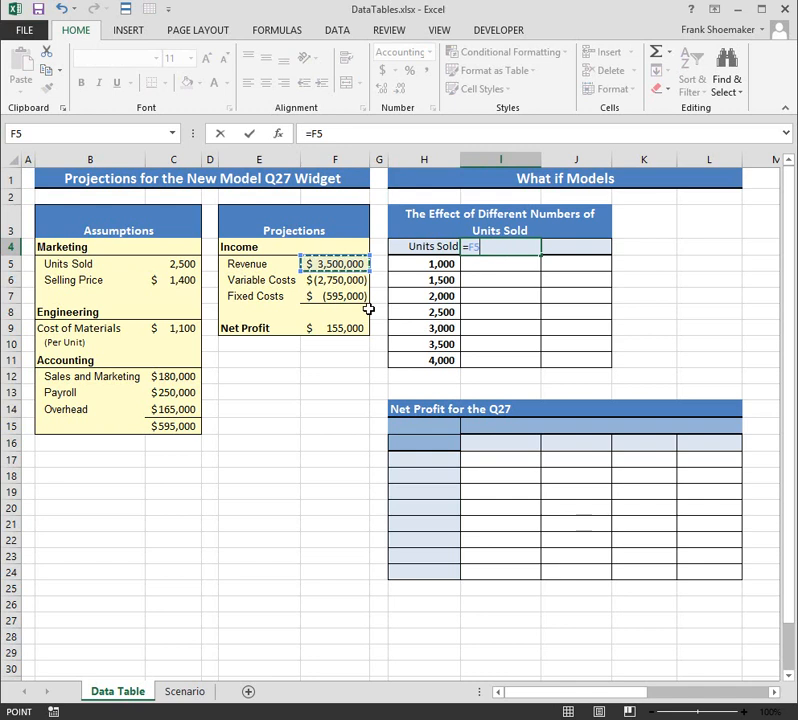
key(Return)
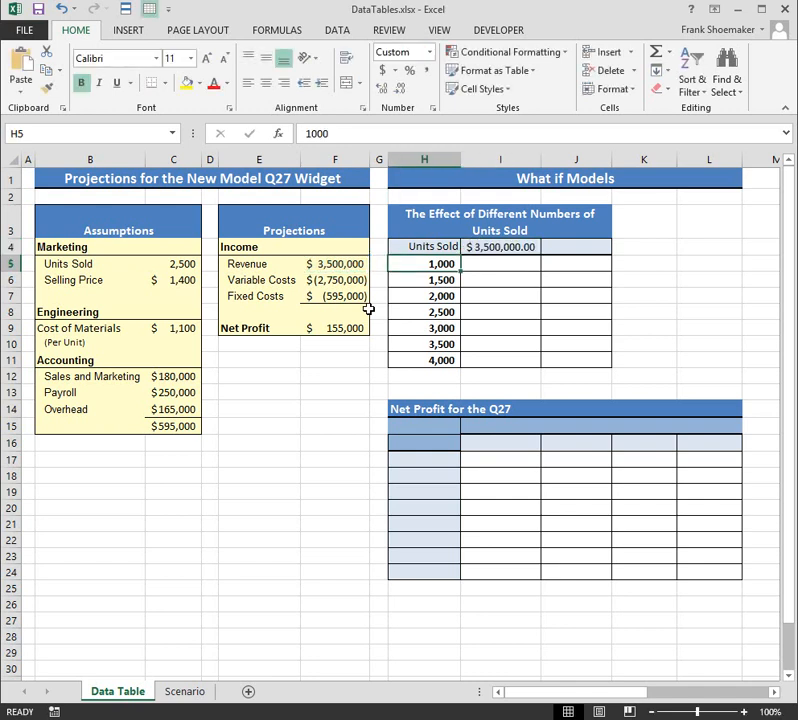
Step: Link cell J4 to the Net Profit projection with the formula =F9, and check both linked header cells
drag(572, 248, 575, 355)
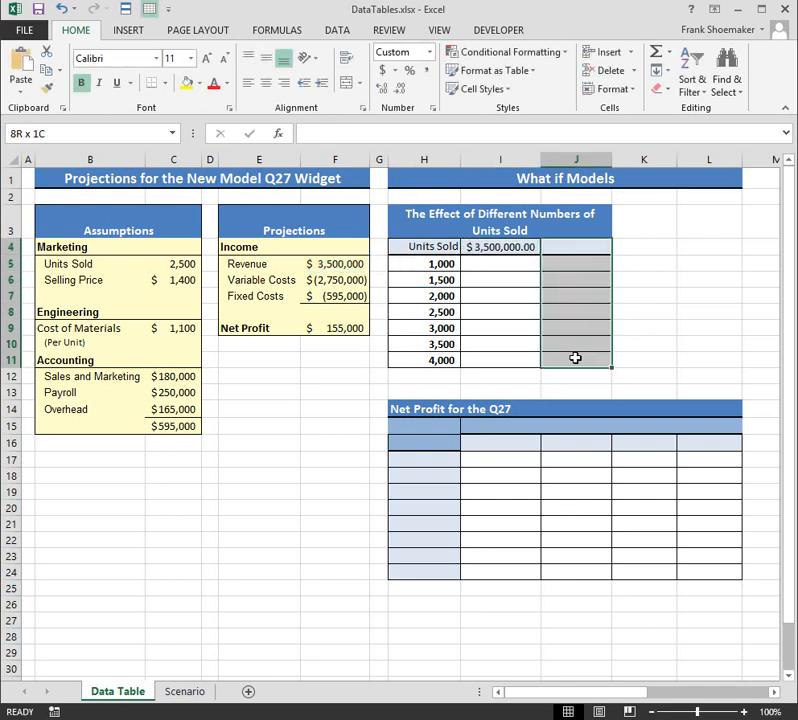
click(576, 248)
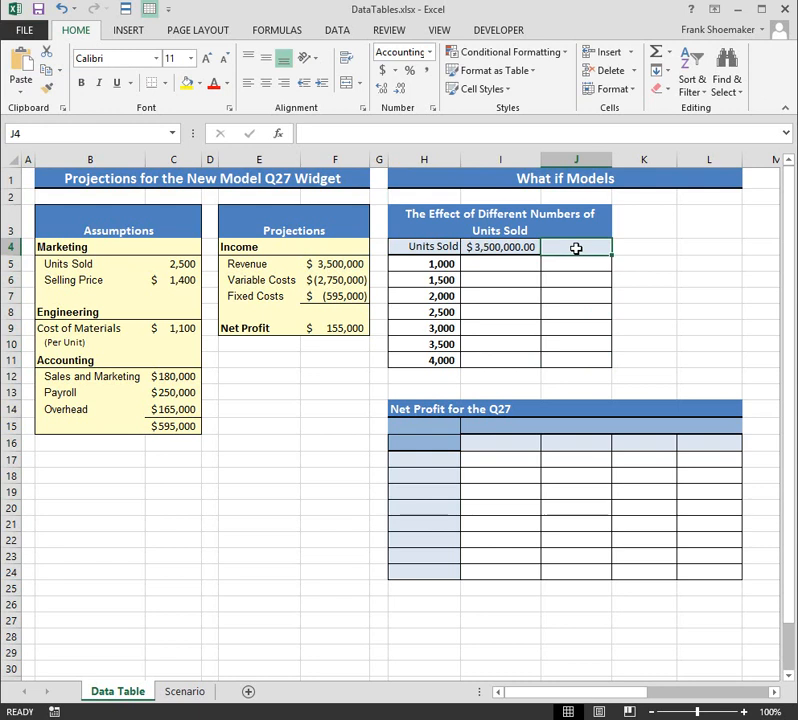
text(=)
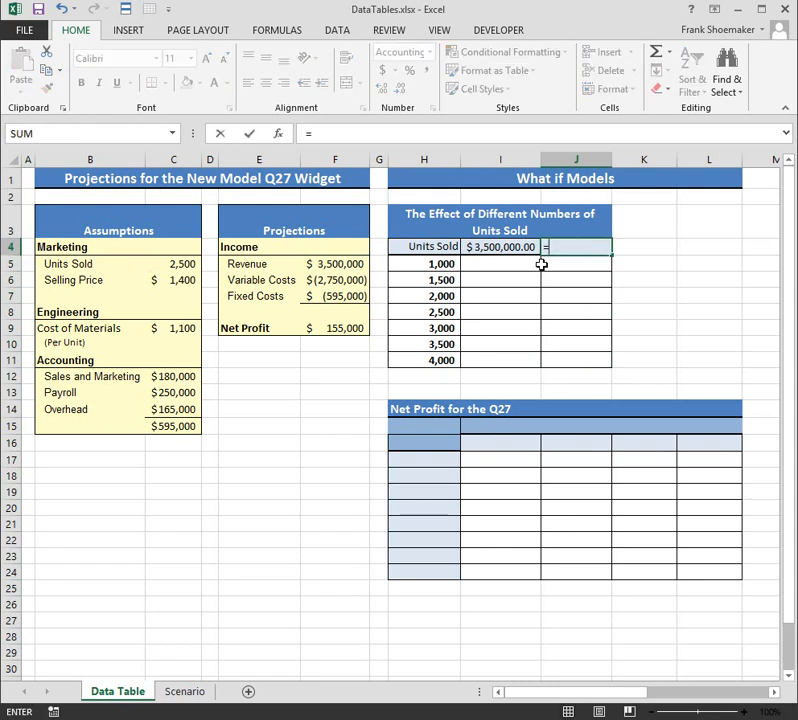
click(349, 327)
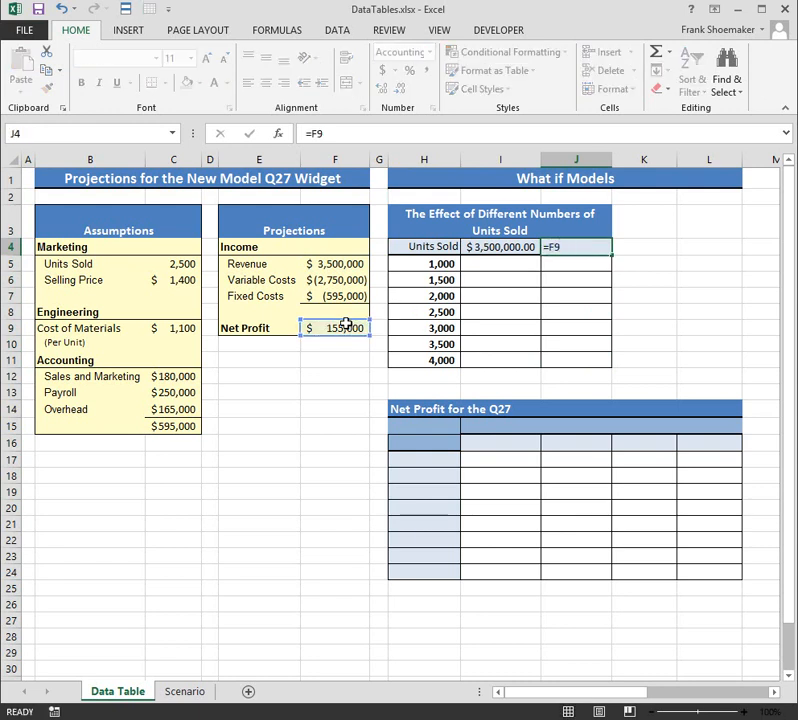
key(Return)
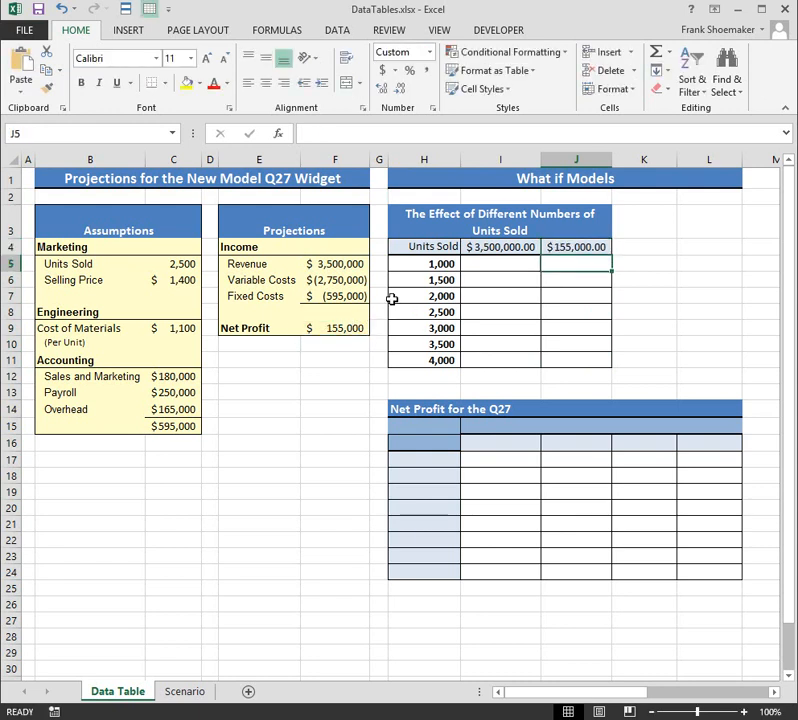
click(505, 246)
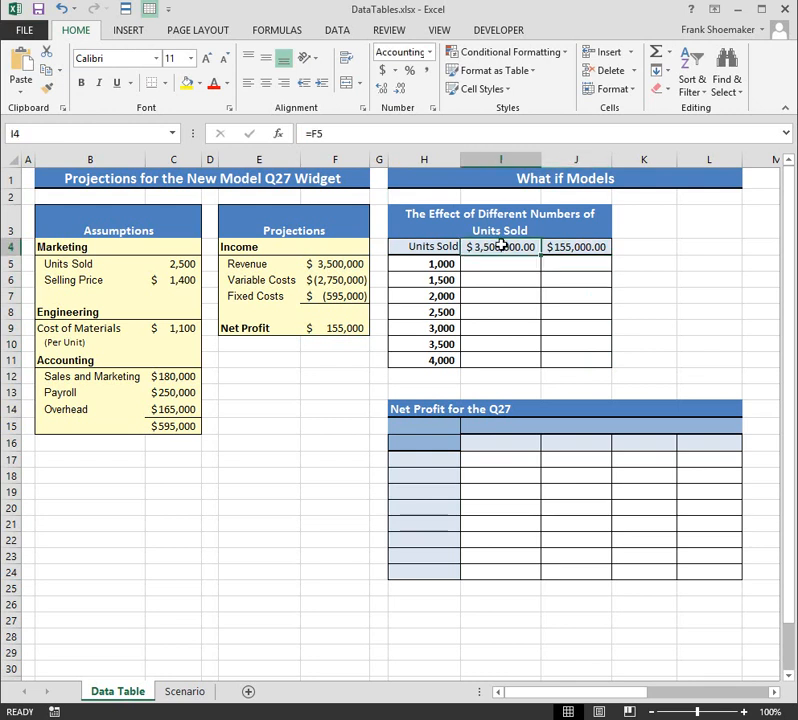
click(587, 249)
click(511, 246)
click(578, 247)
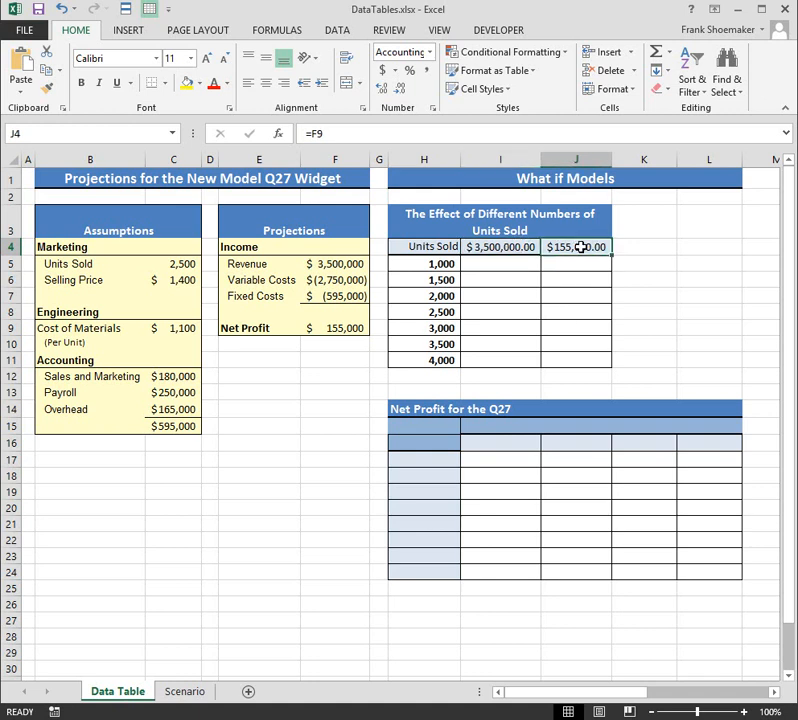
Step: Apply the custom number format "Revenue" to cell I4 so its formula displays as a heading, and check the underlying formula
click(511, 247)
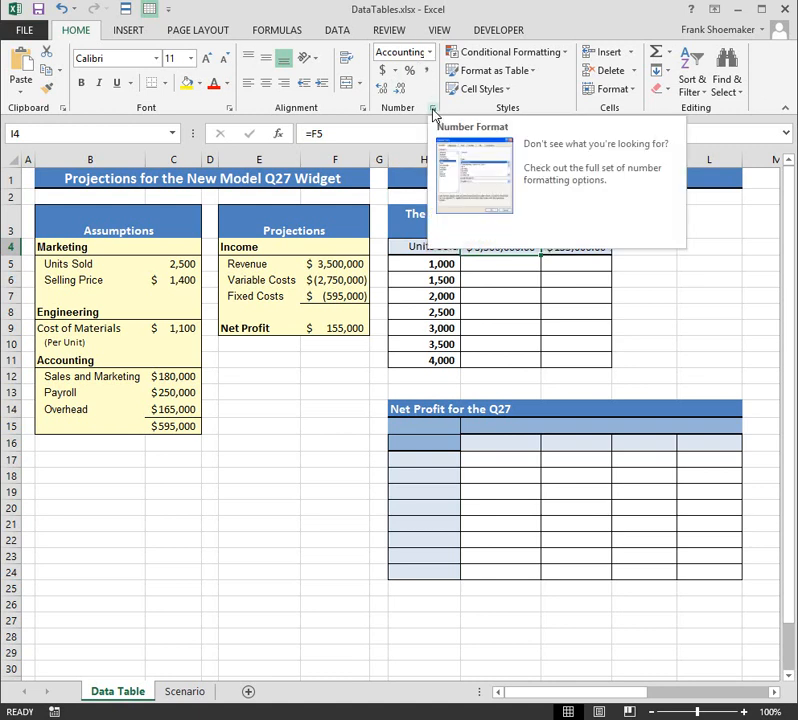
click(433, 111)
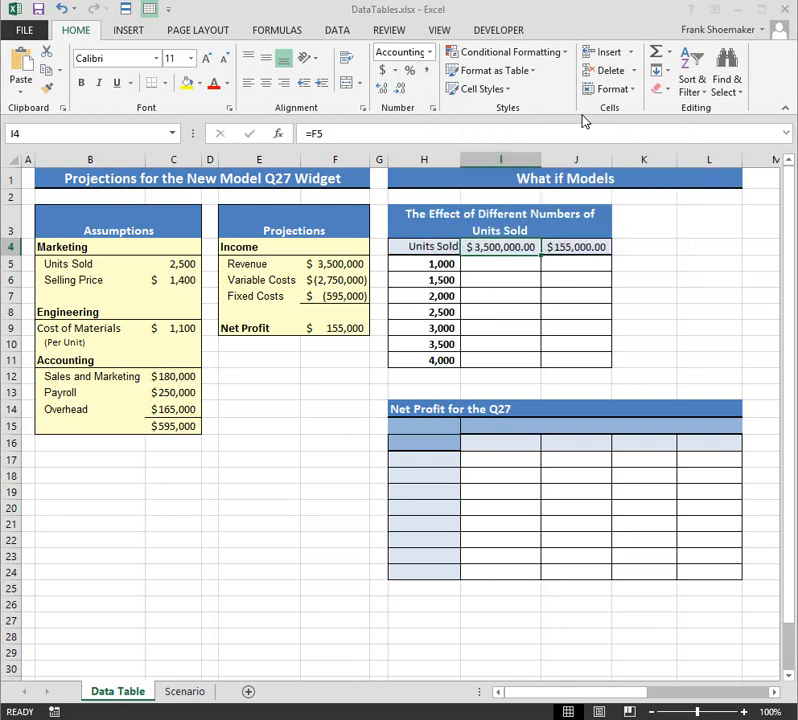
drag(372, 233, 243, 209)
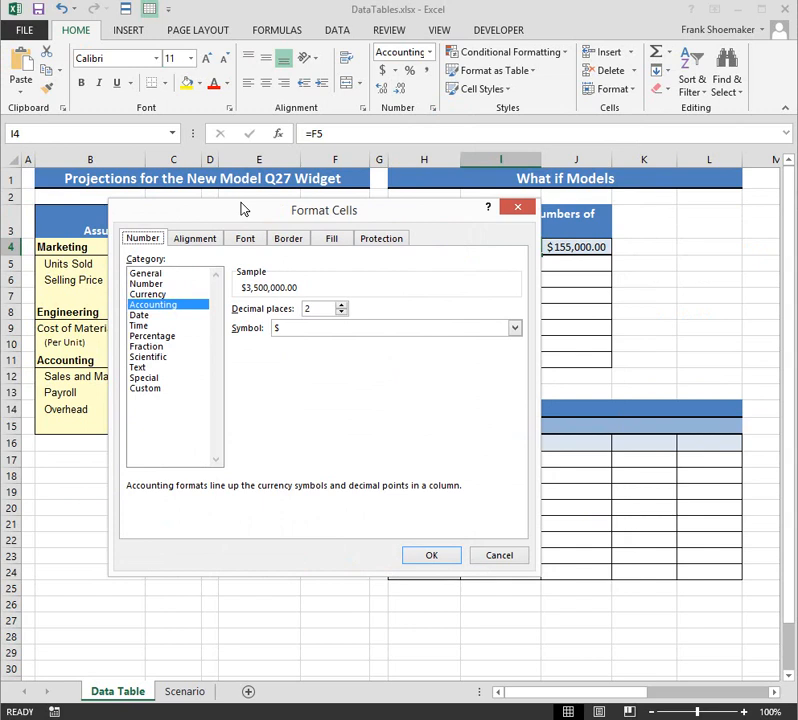
click(158, 389)
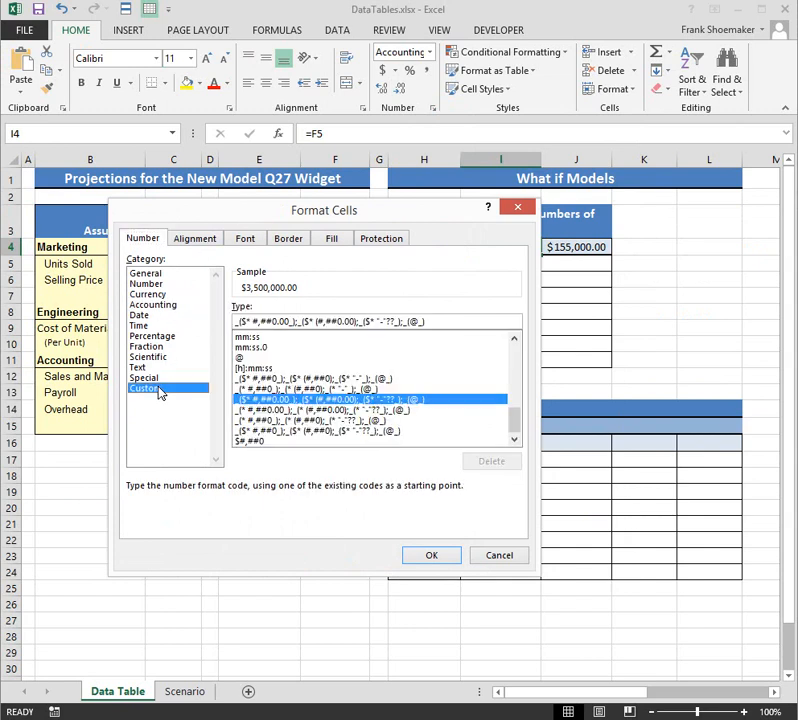
drag(431, 321, 152, 325)
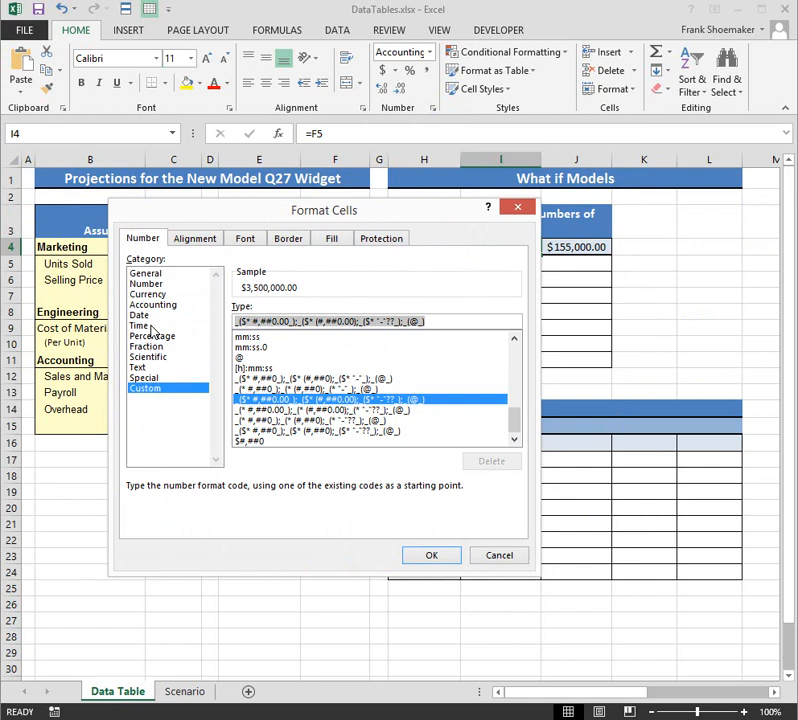
text("Reve)
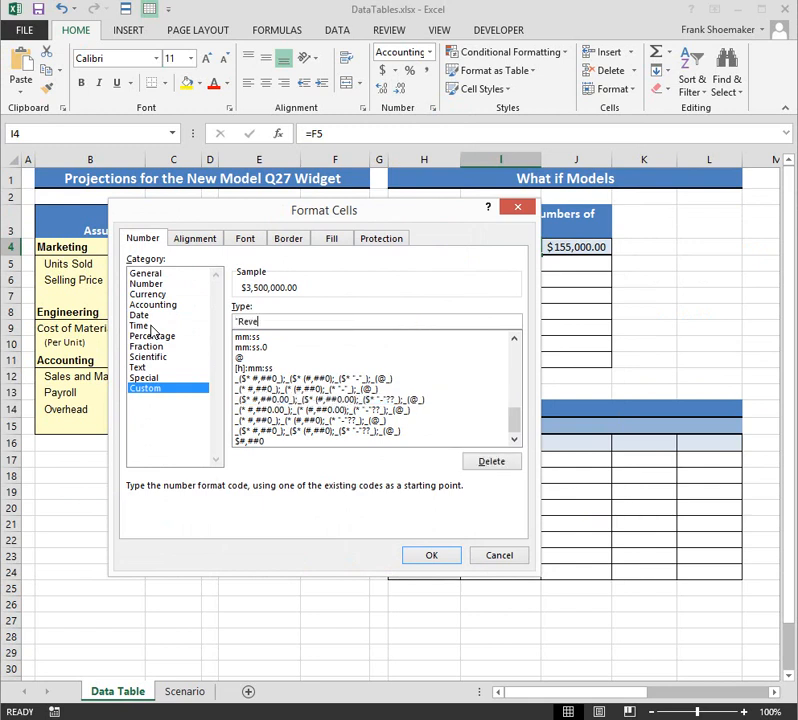
text(nue")
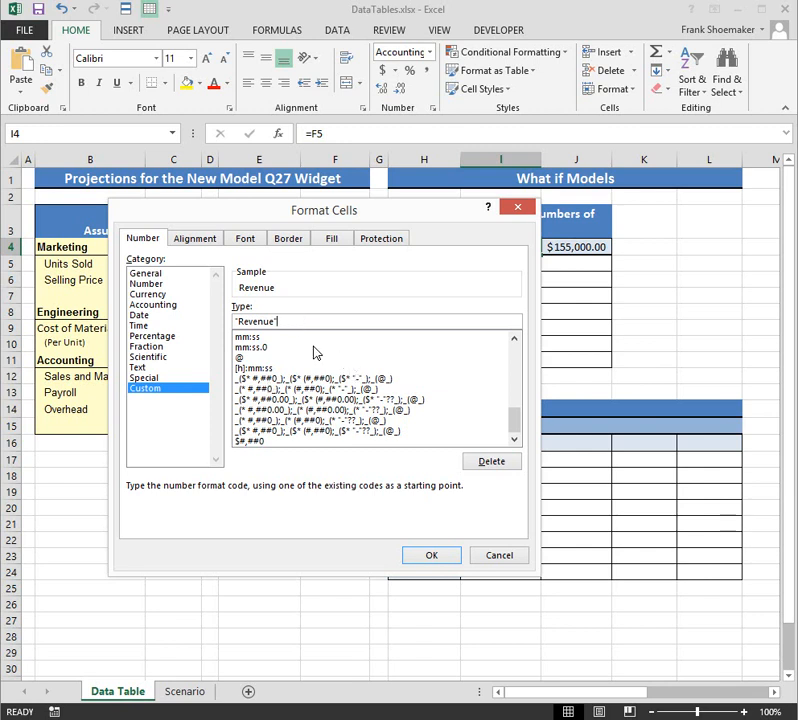
click(440, 560)
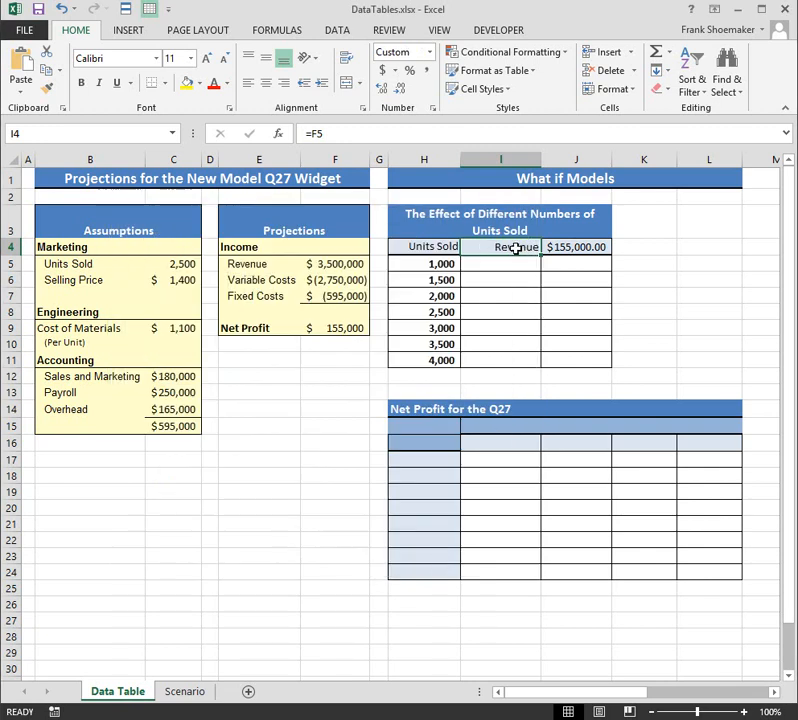
click(347, 130)
drag(303, 132, 358, 128)
key(Escape)
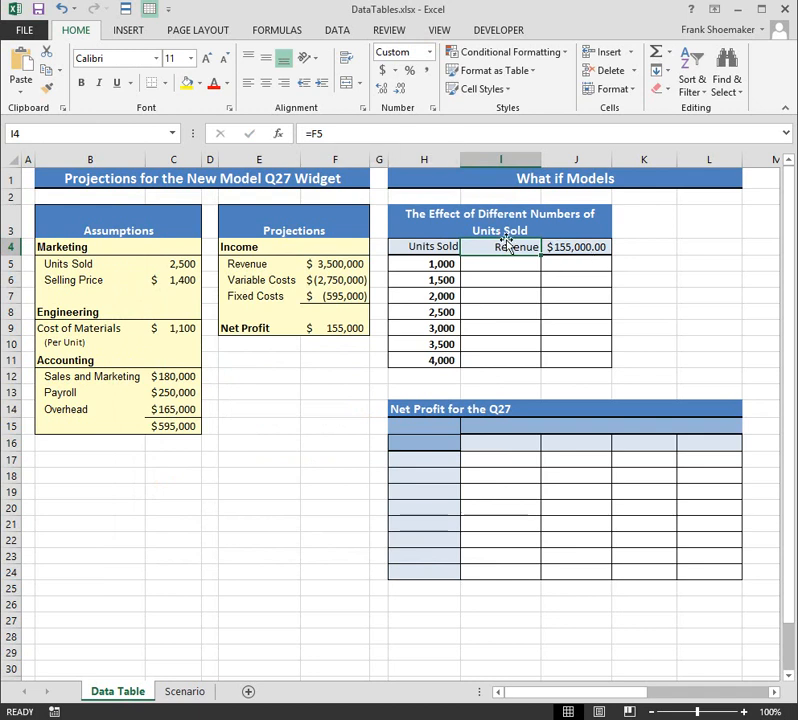
Step: Apply the custom number format "Net Income" to cell J4 so its formula displays as a heading
click(560, 246)
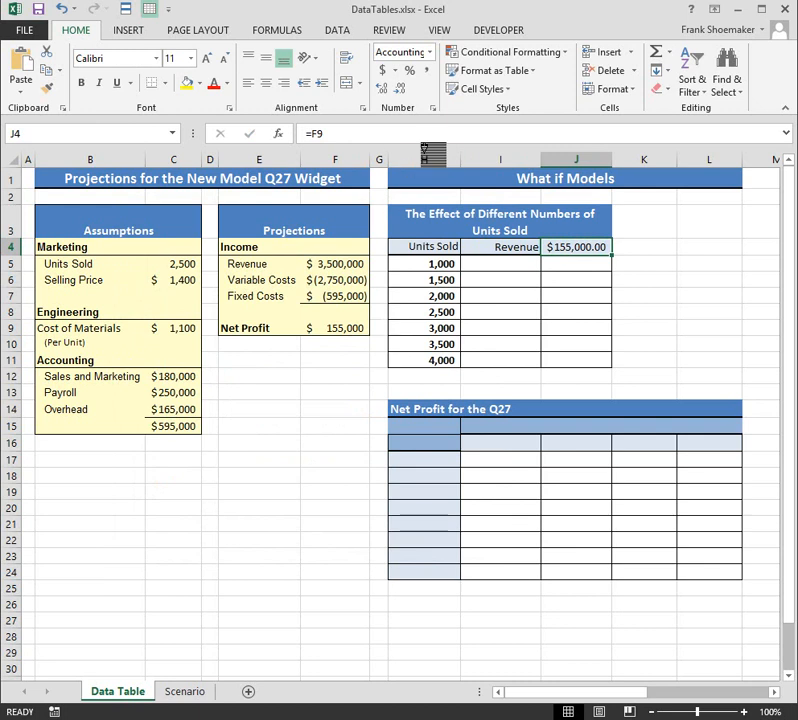
click(433, 109)
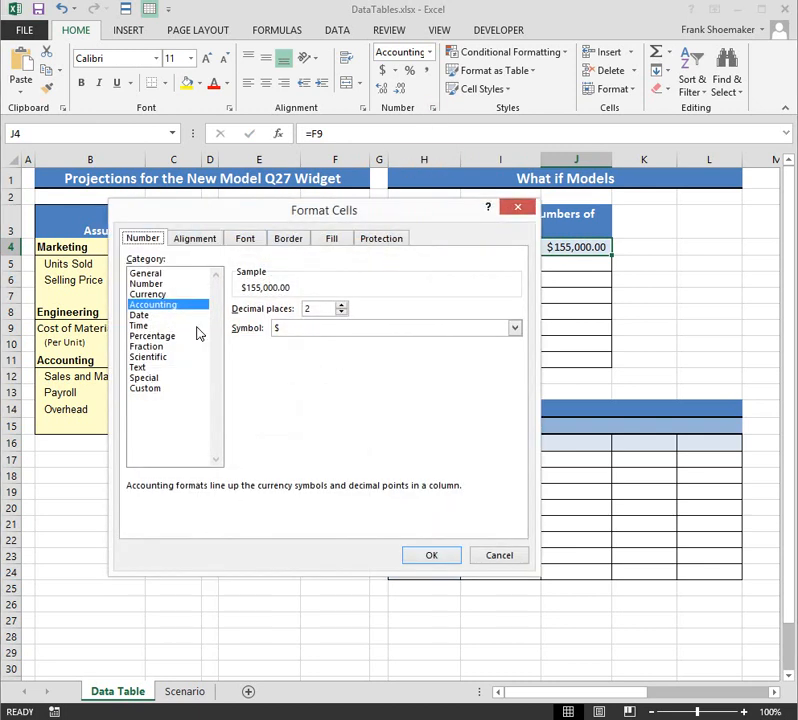
click(152, 388)
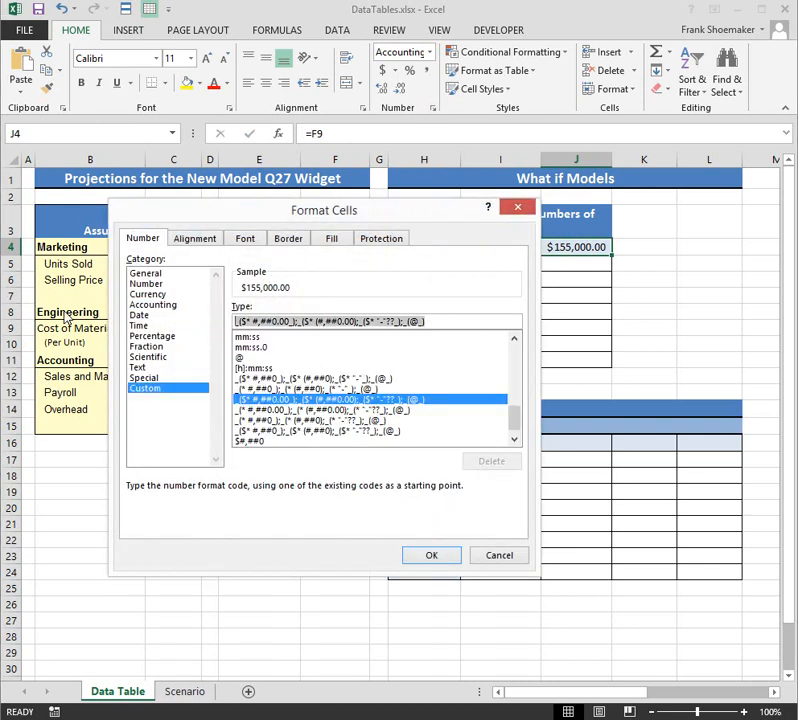
text("New )
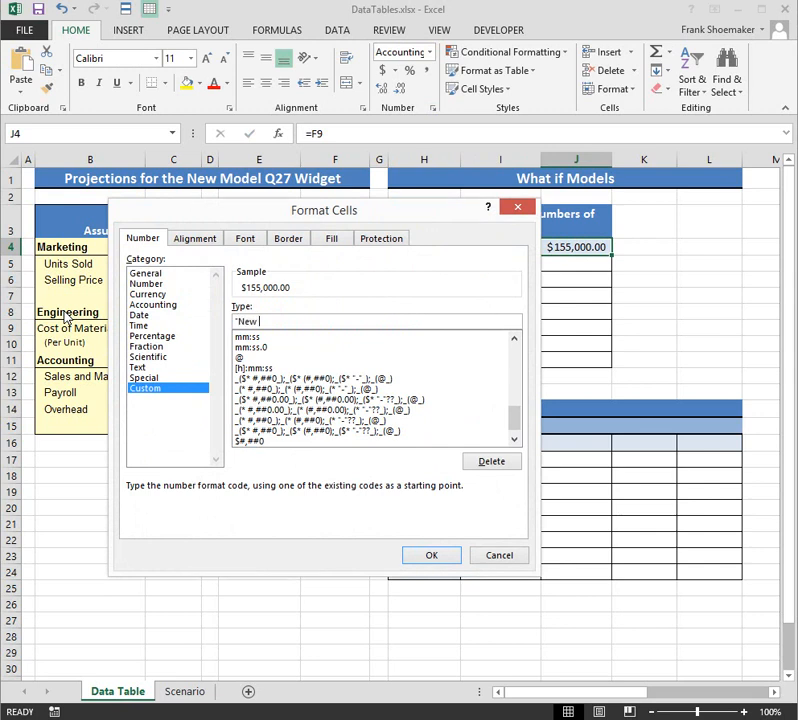
key(BackSpace)
key(BackSpace)
text(t Income")
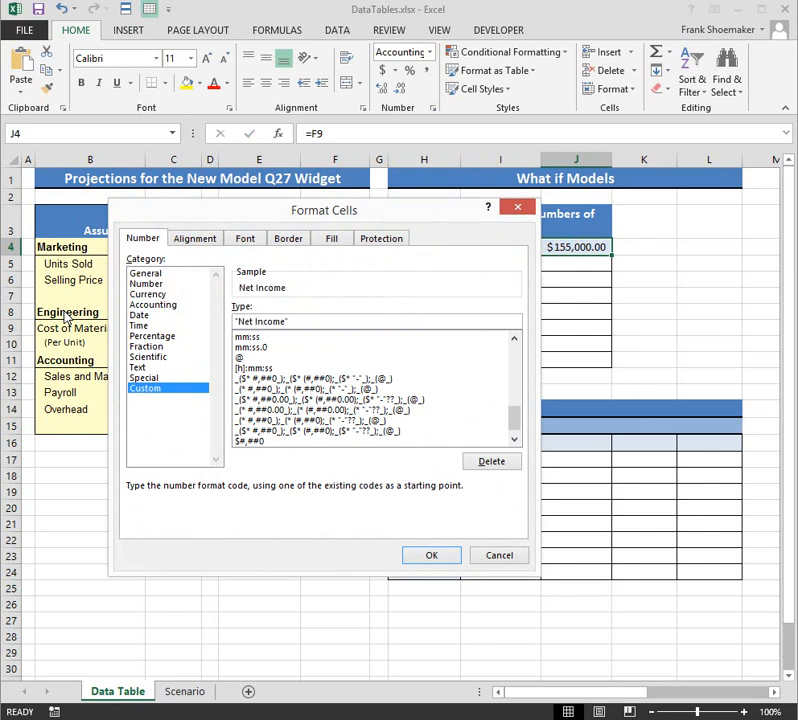
click(431, 555)
click(561, 304)
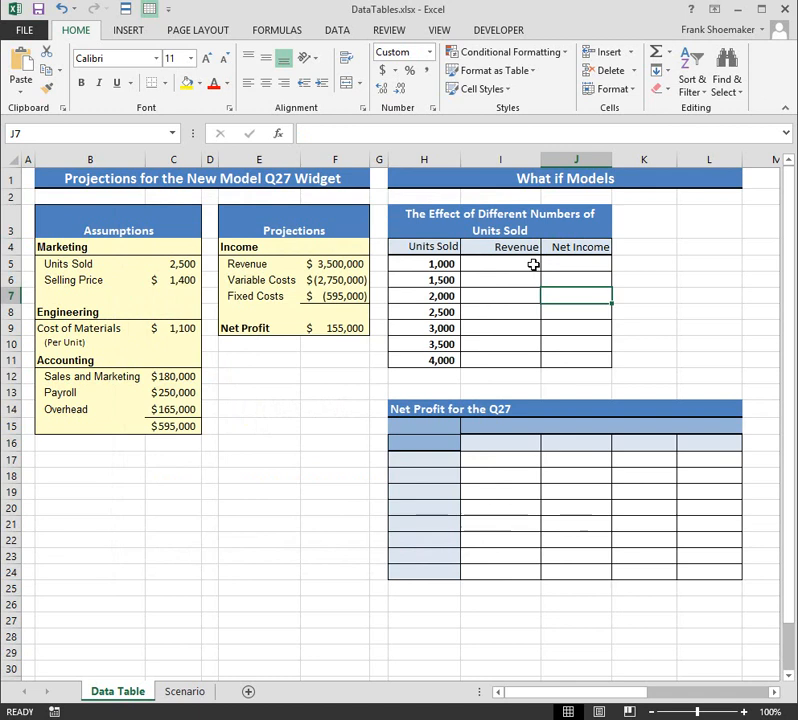
click(504, 261)
click(549, 265)
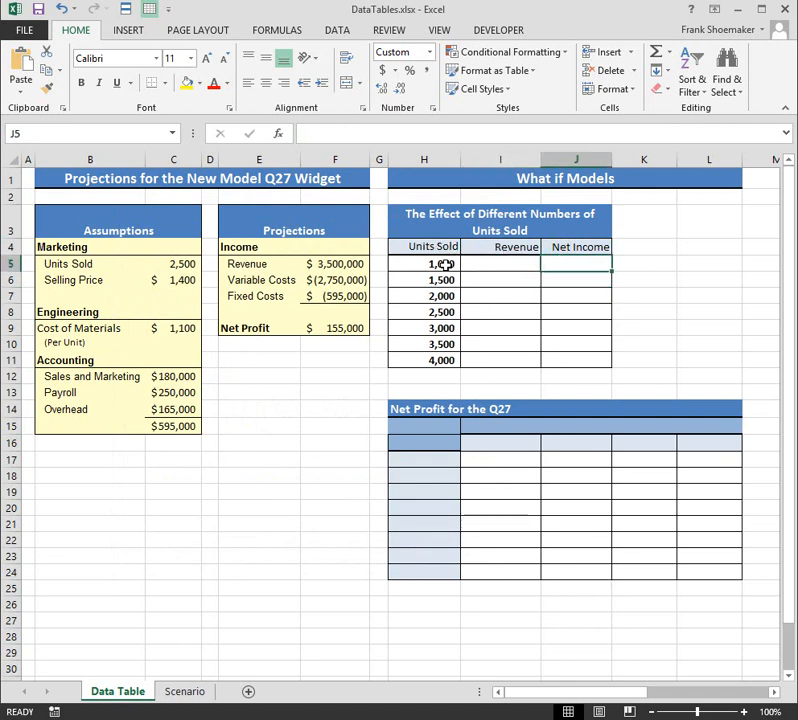
drag(442, 264, 425, 361)
click(520, 322)
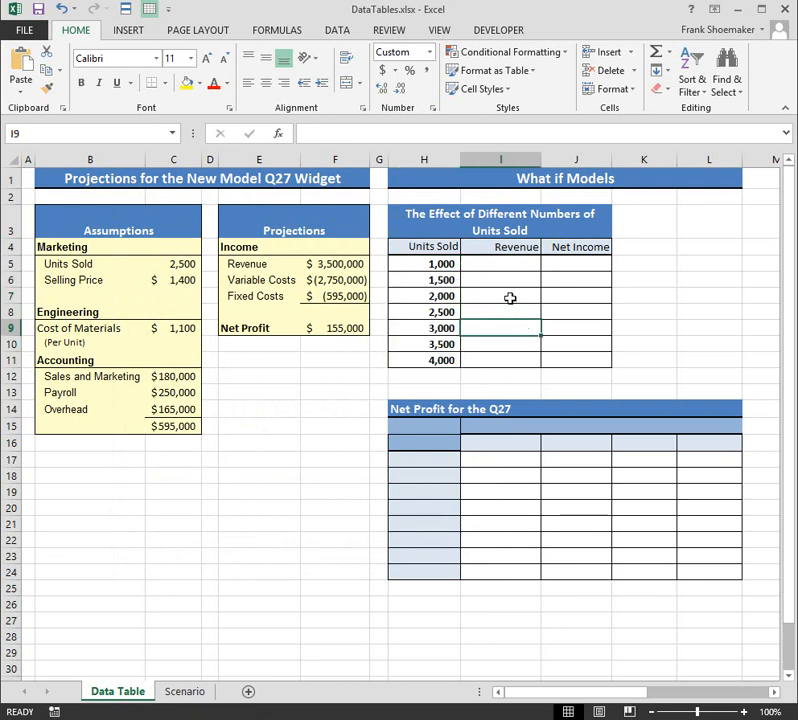
Step: Create a one-variable What-If data table over H4:J11 with the Units Sold assumption C5 as the column input cell
drag(429, 248, 577, 358)
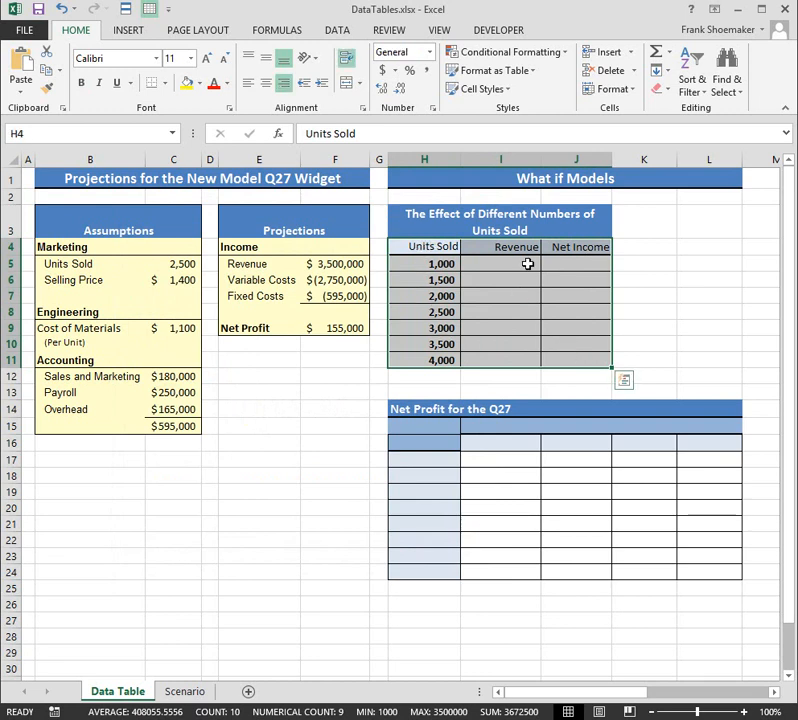
click(337, 31)
click(585, 72)
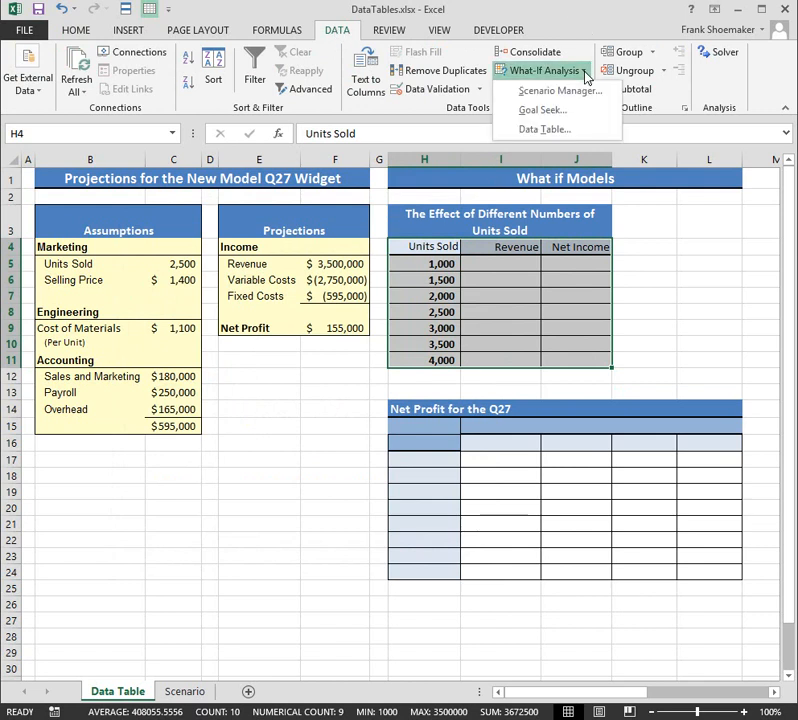
click(548, 131)
drag(390, 350, 628, 277)
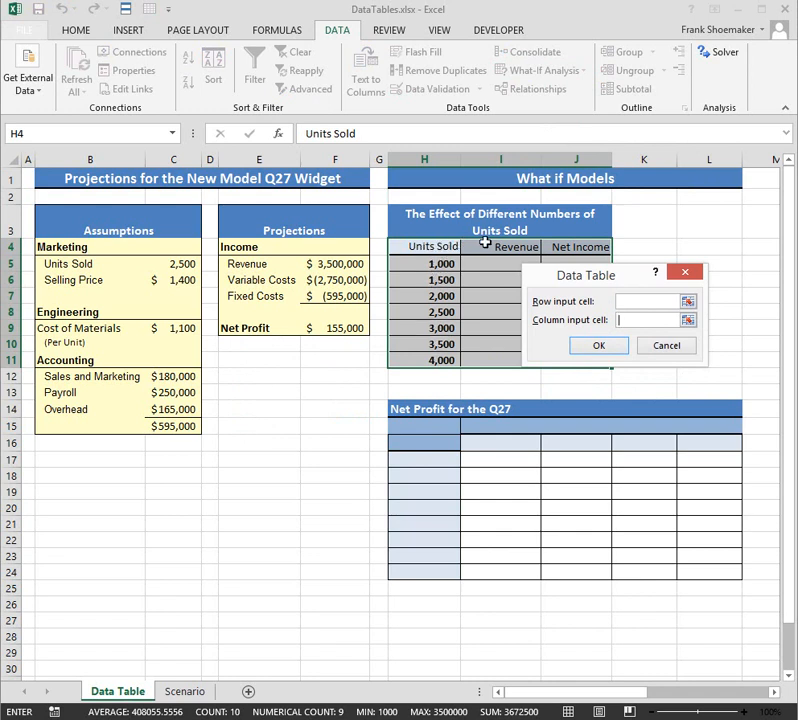
click(633, 320)
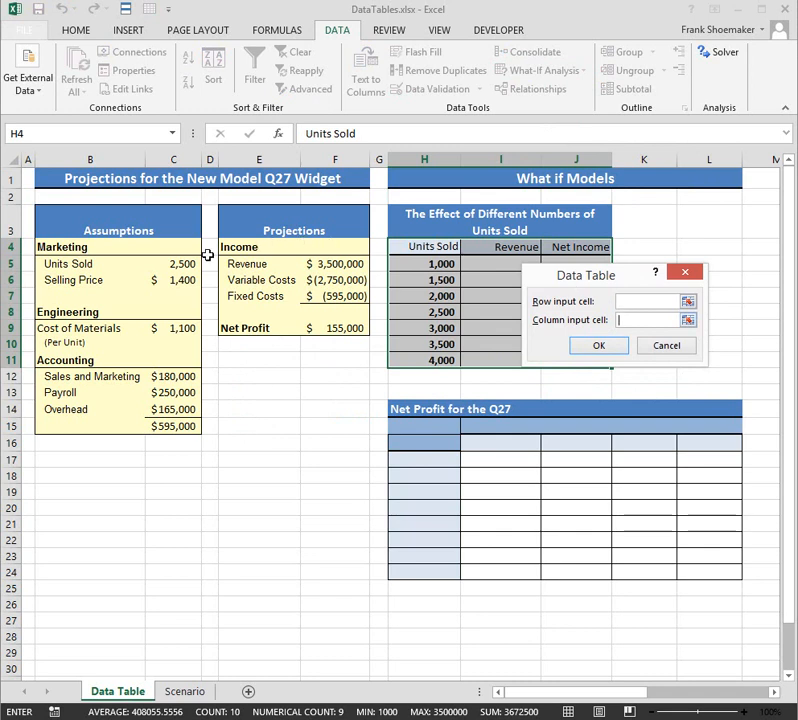
click(176, 264)
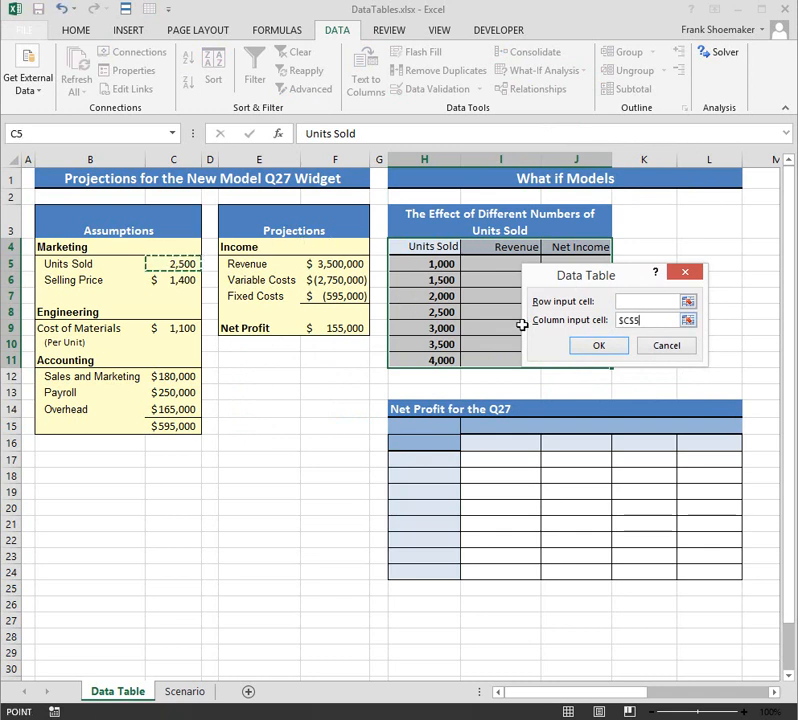
click(600, 346)
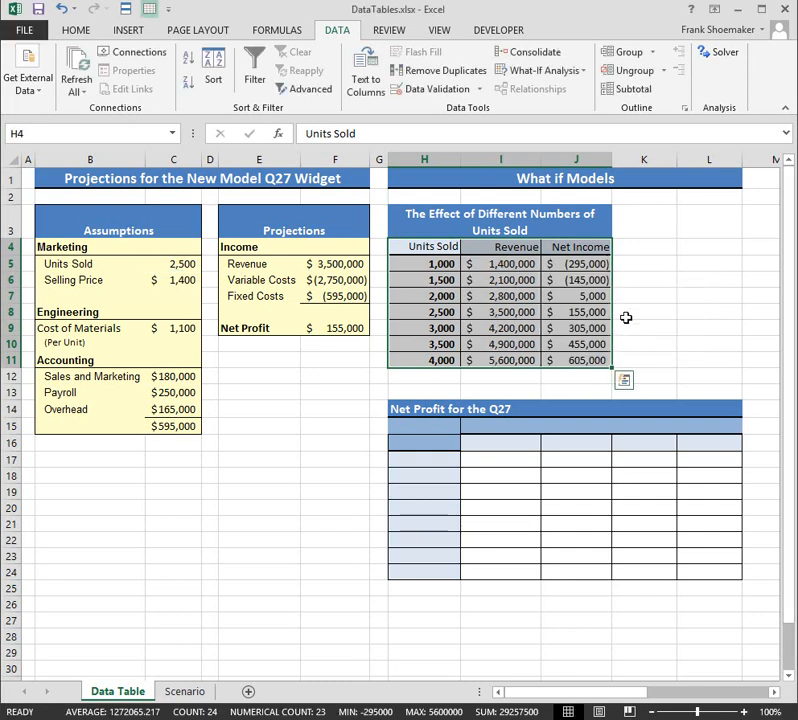
Step: Examine the Units Sold, Revenue and Net Income cells of the data table and the TABLE formula behind its results
click(627, 316)
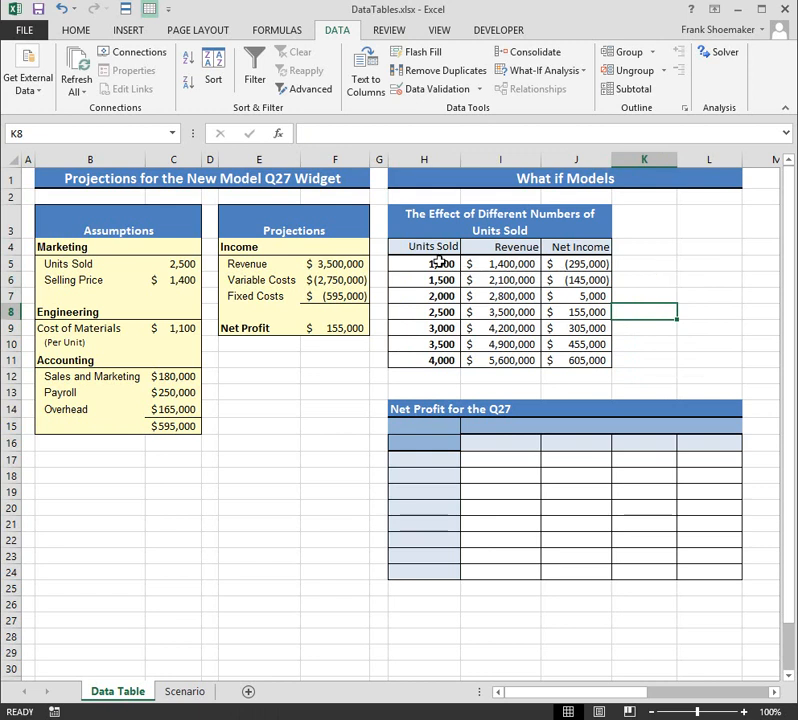
click(443, 263)
click(505, 263)
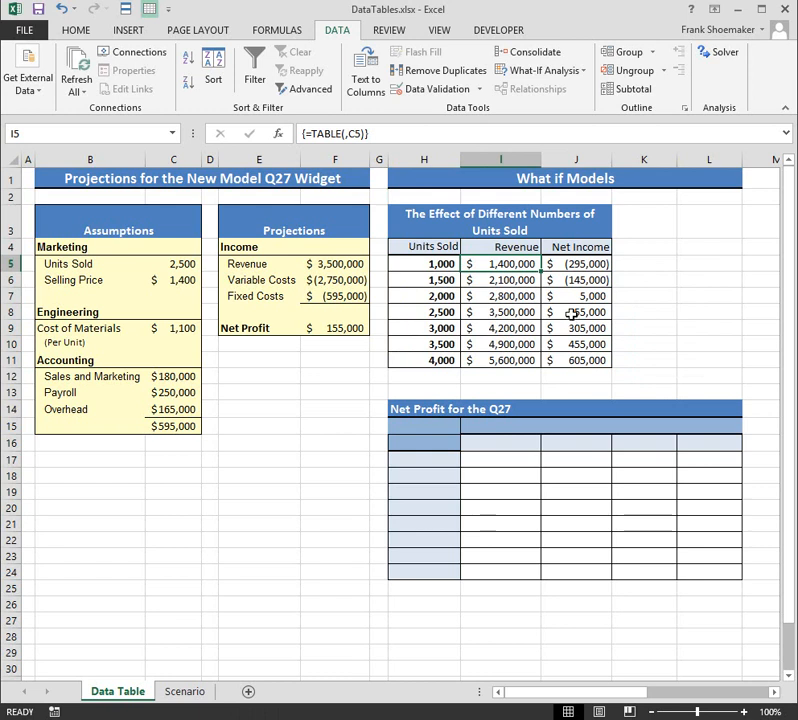
click(573, 264)
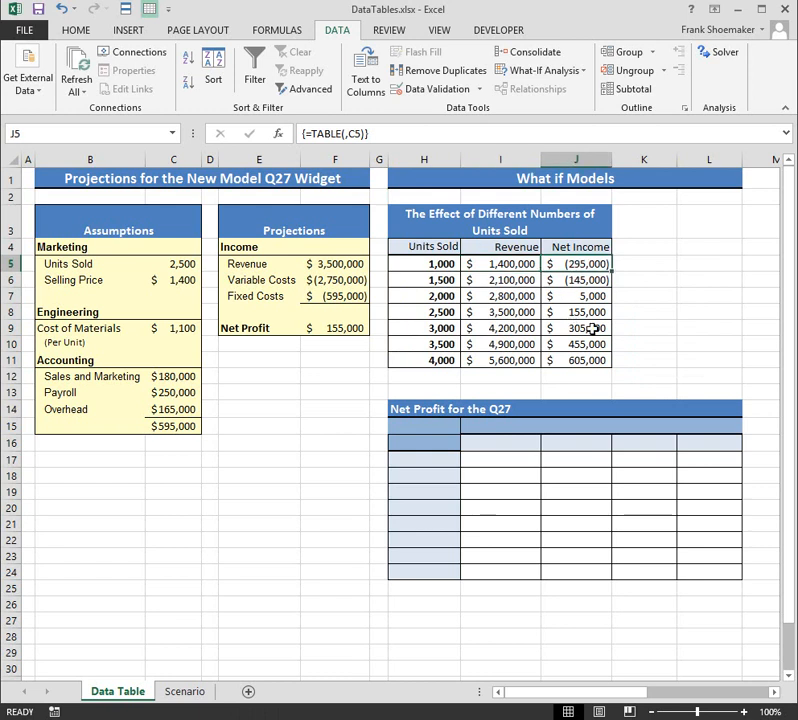
click(578, 296)
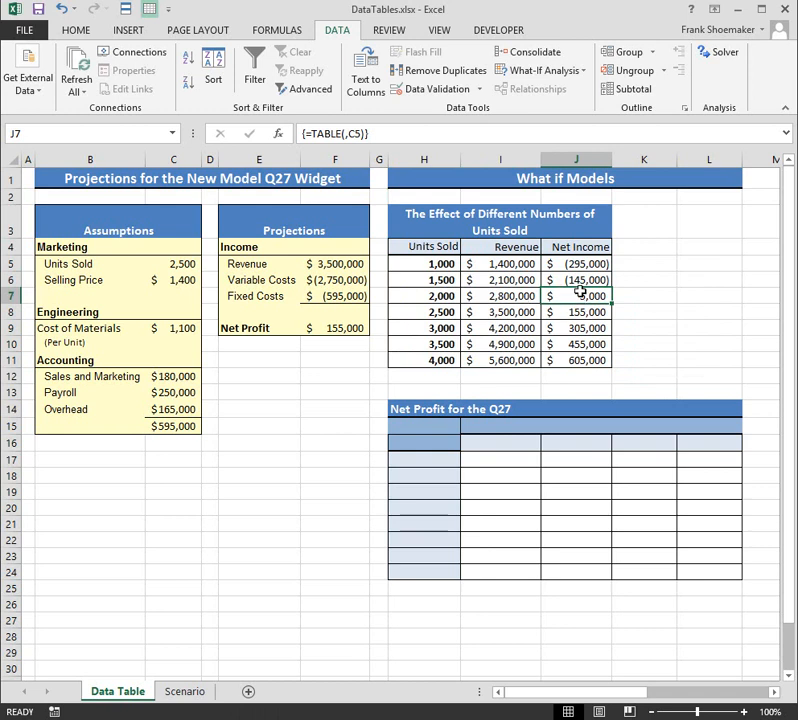
click(443, 311)
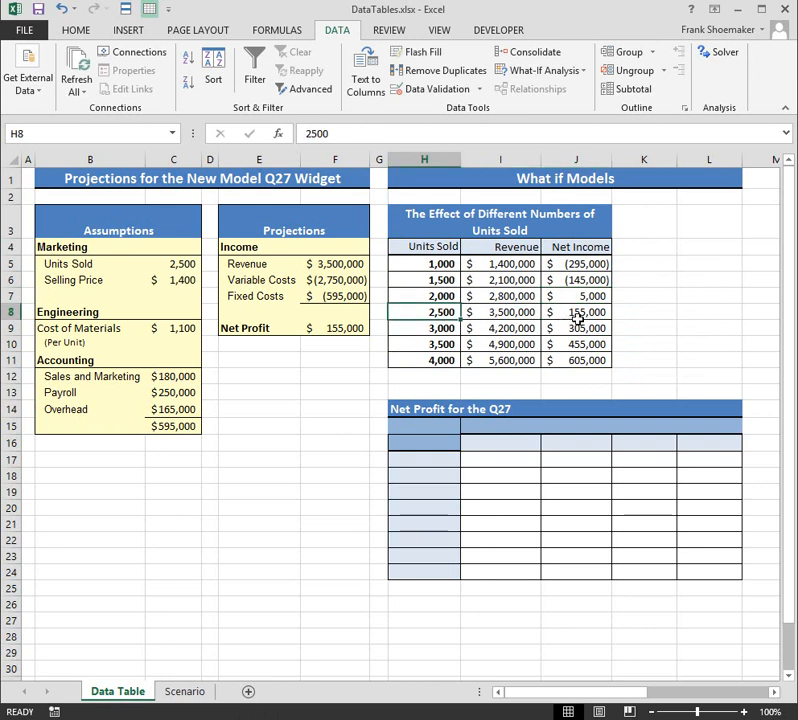
click(578, 316)
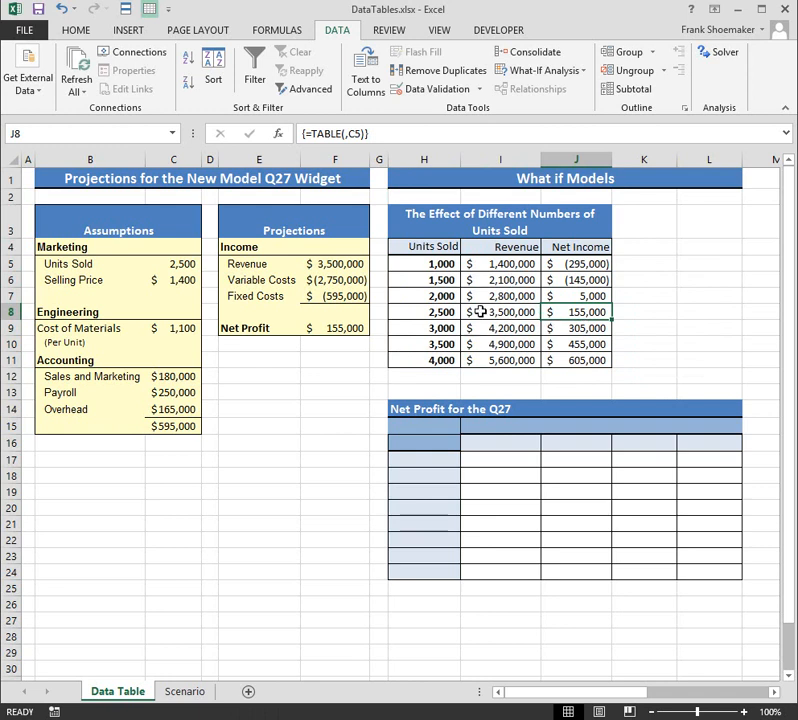
Step: Compare the 2,500-unit row of the data table with the Units Sold, Revenue and Net Profit projections, and check the first and last rows
click(182, 265)
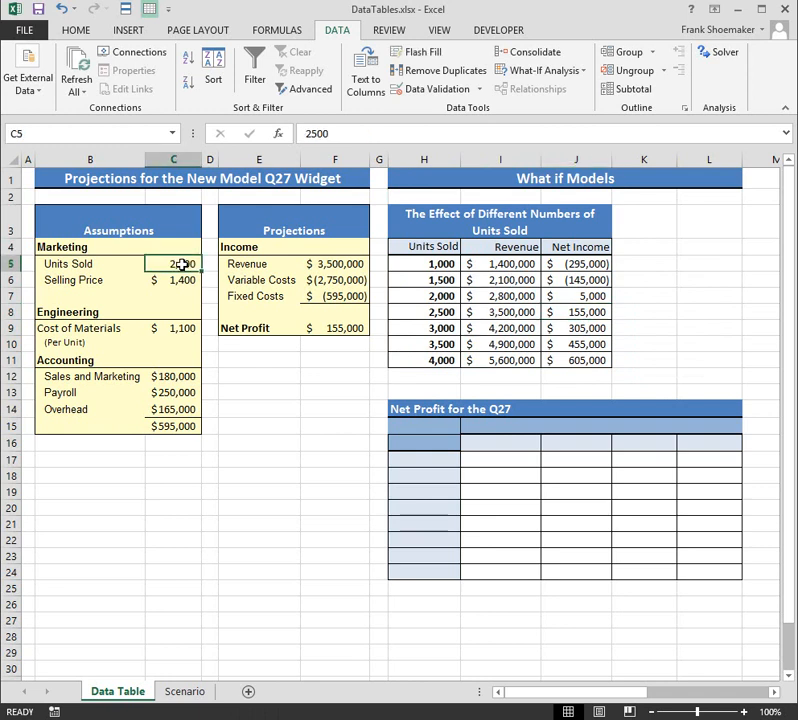
click(418, 313)
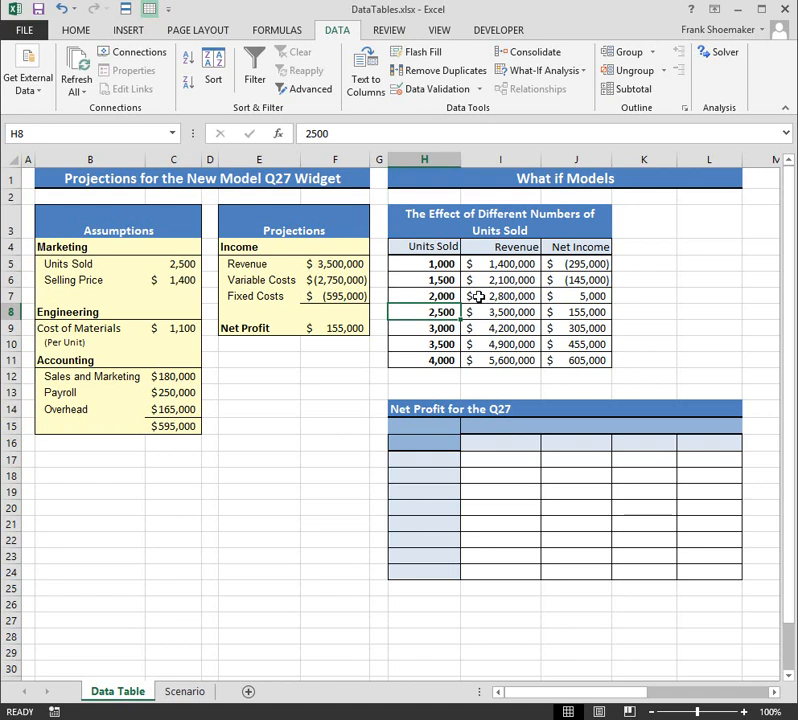
click(338, 263)
click(497, 312)
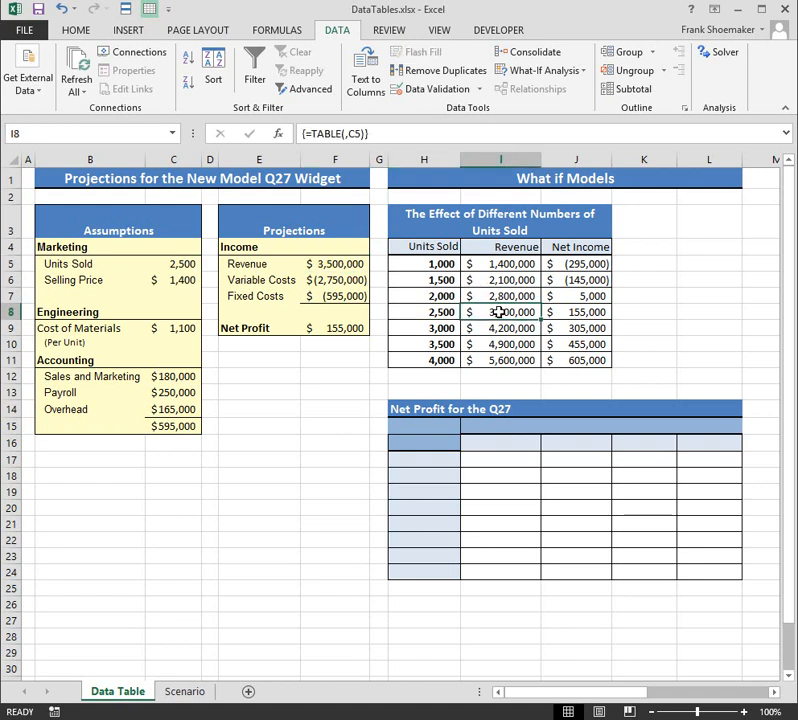
click(347, 327)
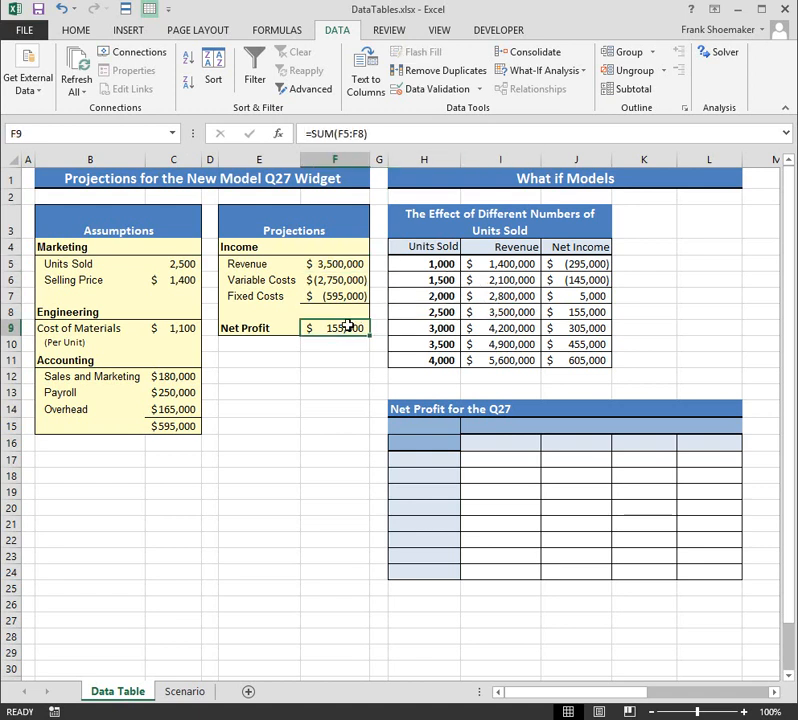
click(585, 312)
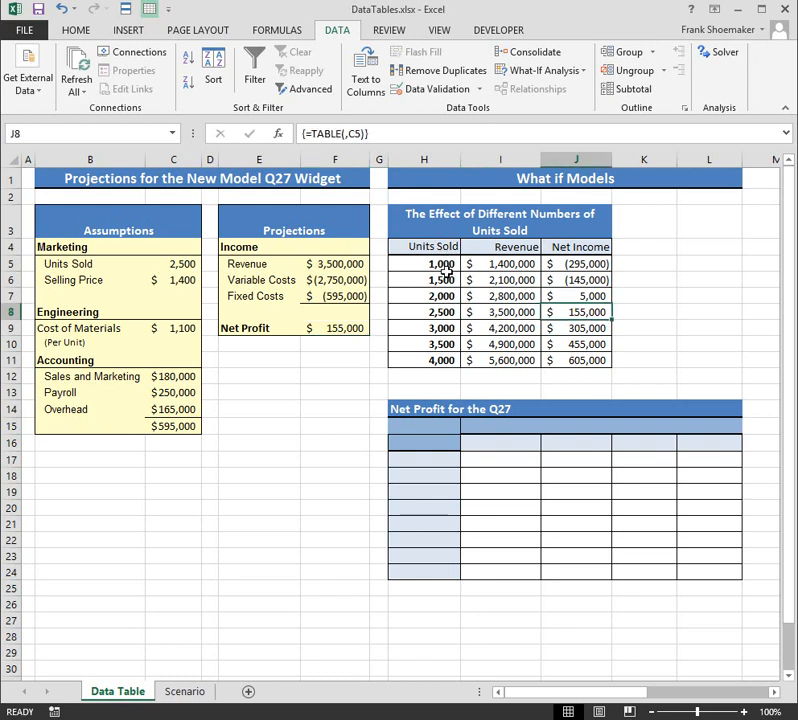
click(585, 361)
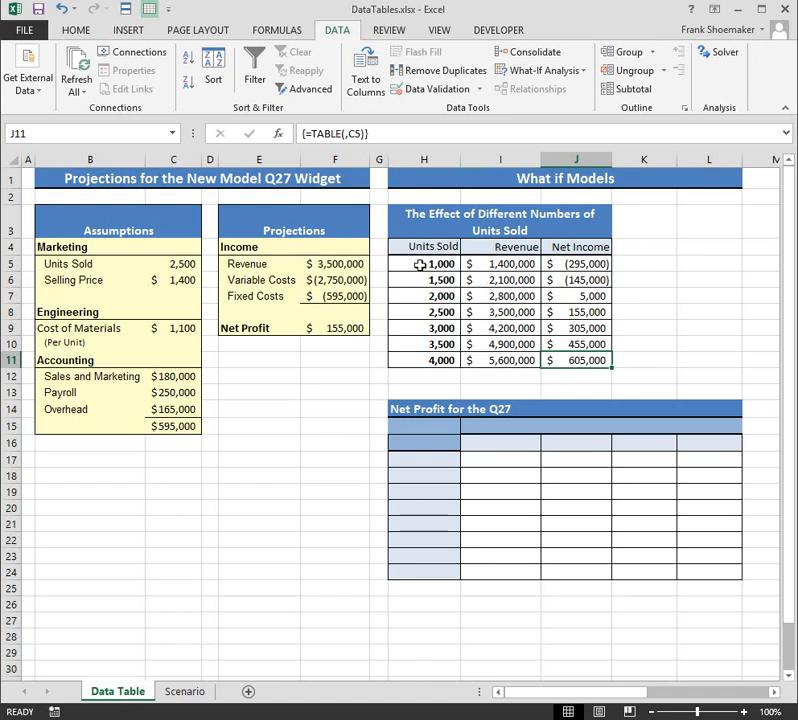
click(420, 264)
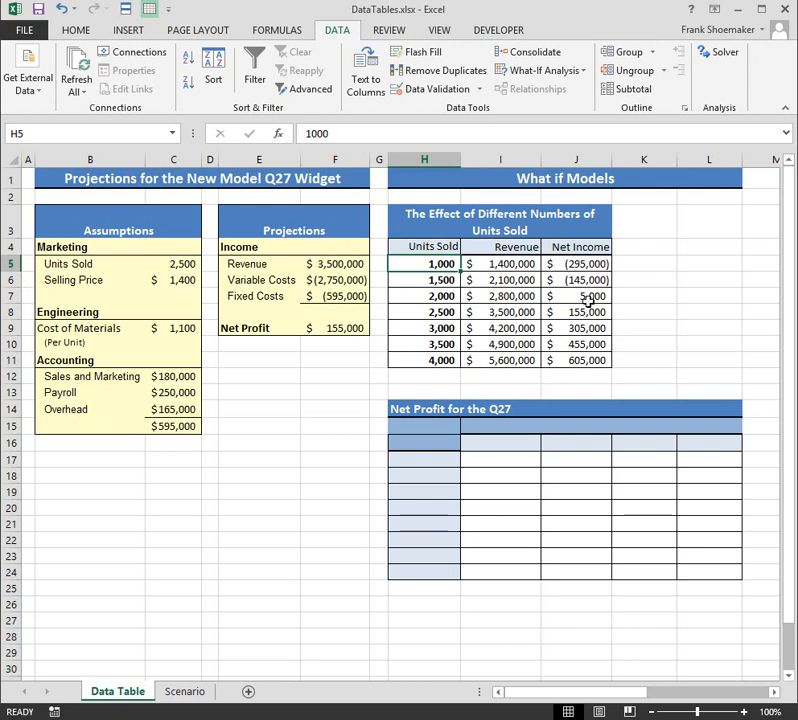
Step: Conditionally format the Net Income results J5:J11 so values greater than 0 get Green Fill with Dark Green Text
drag(577, 260, 572, 360)
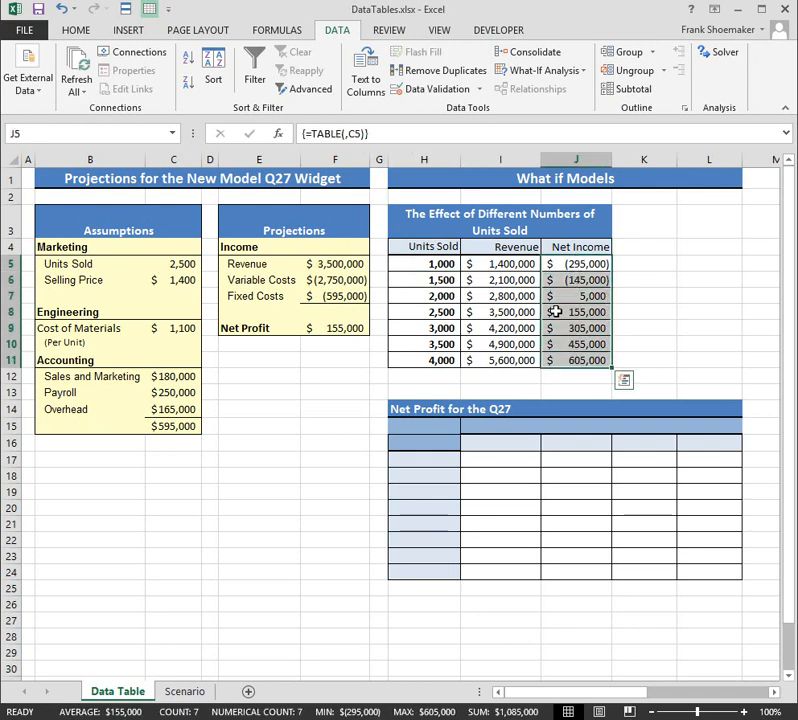
click(78, 31)
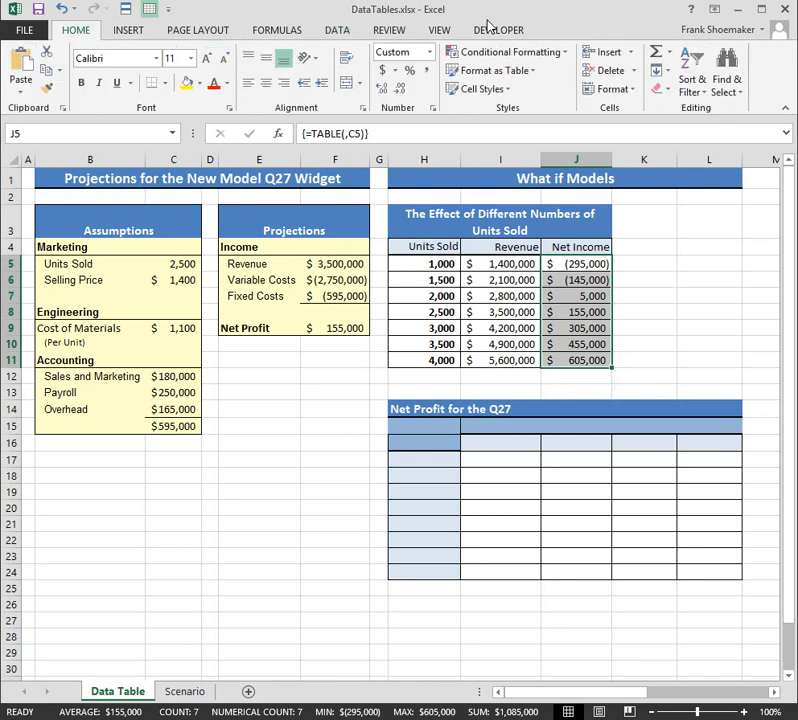
click(504, 52)
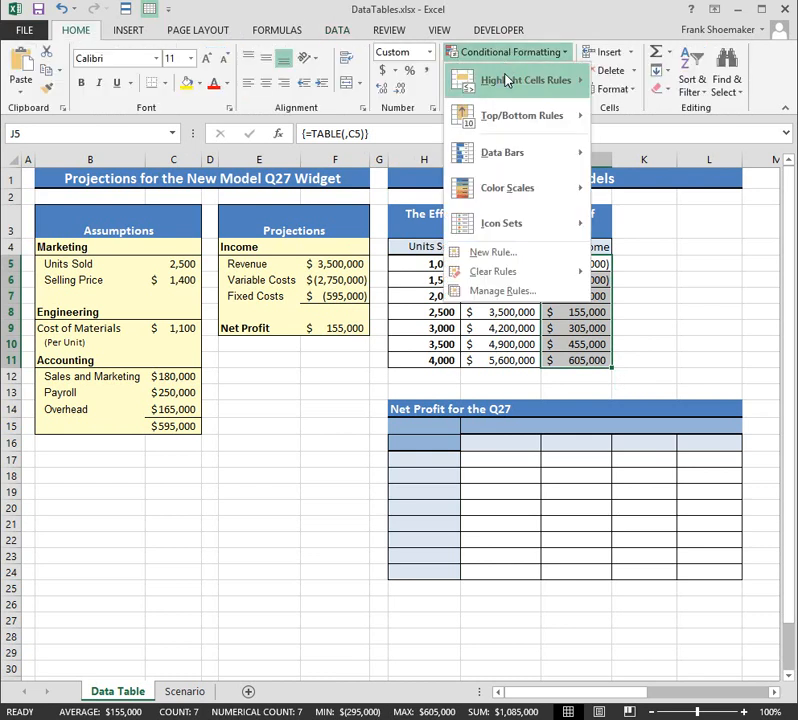
mouse_move(506, 81)
click(660, 83)
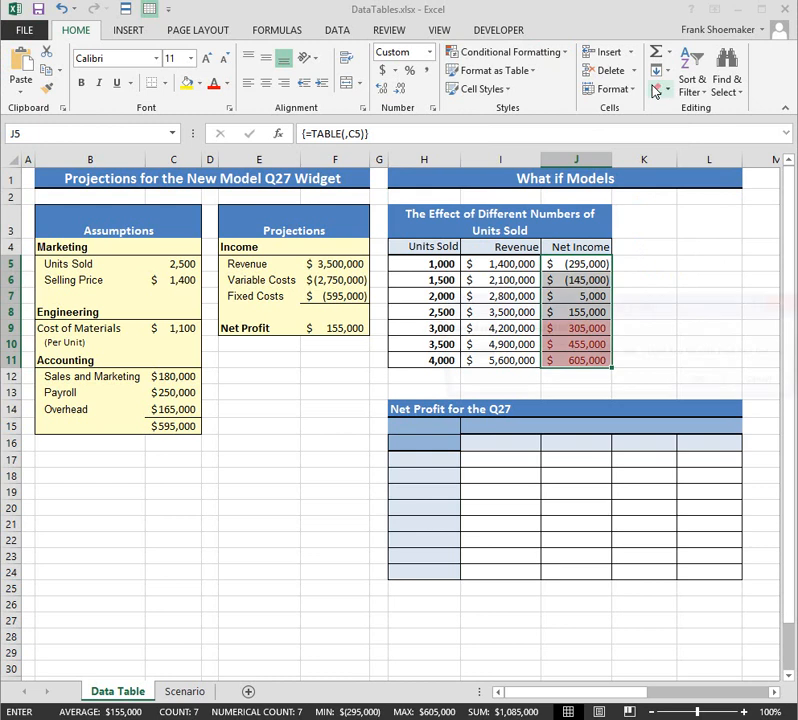
text(0)
drag(775, 338, 659, 305)
click(646, 310)
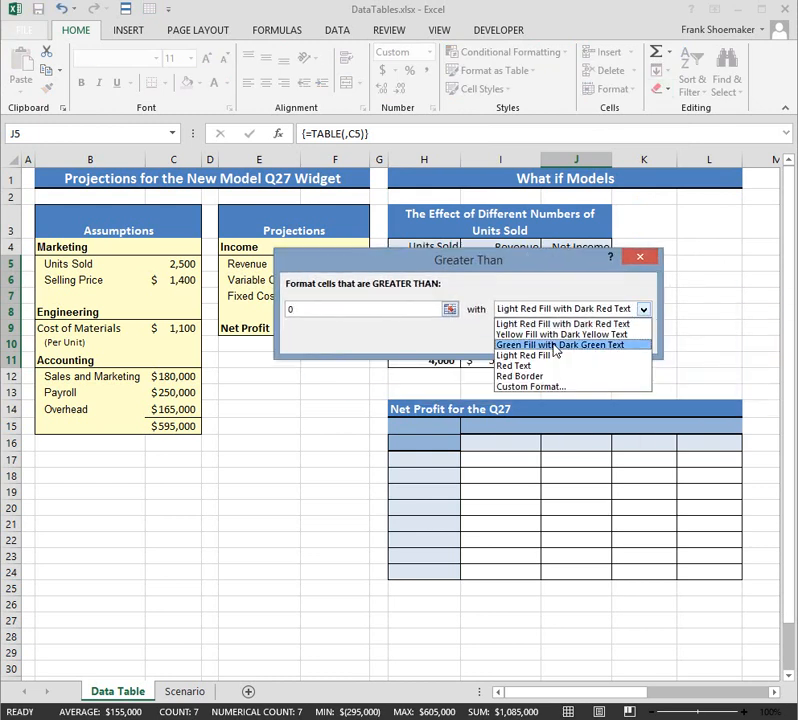
click(575, 346)
click(555, 342)
click(630, 344)
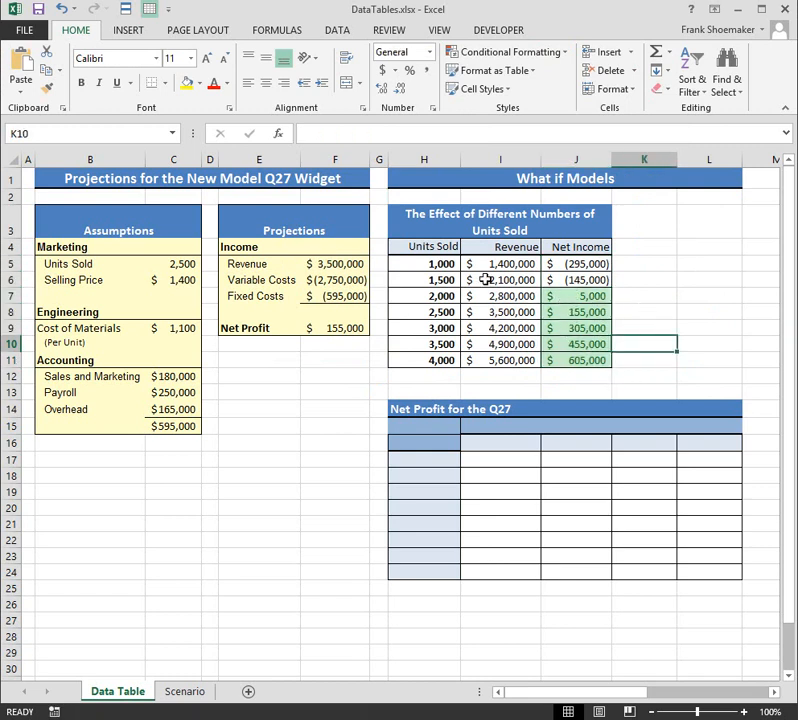
click(598, 311)
Step: Set the Selling Price assumption in C6 to 1600 and check the data table's Net Income for 1,500 units
click(157, 280)
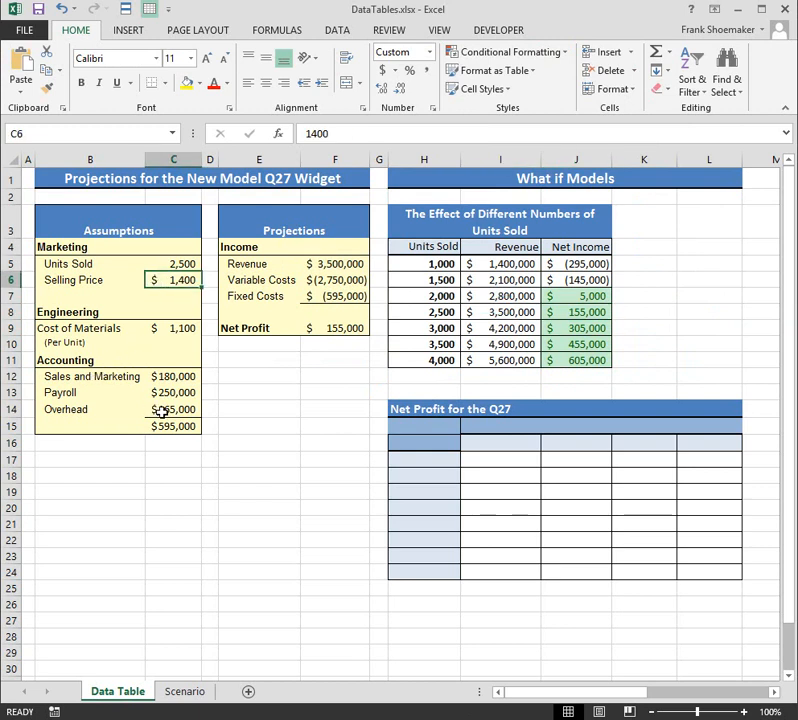
text(1600)
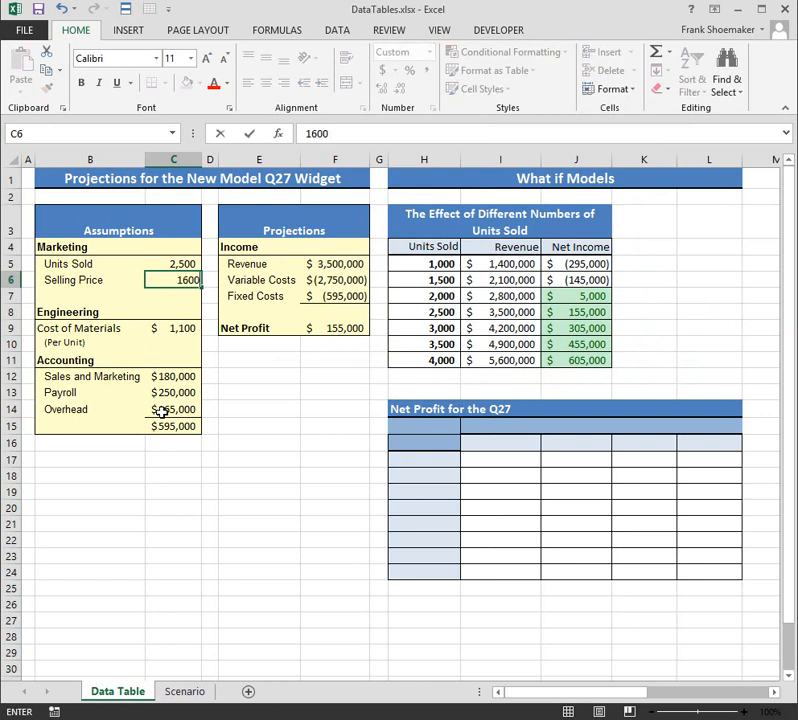
key(Return)
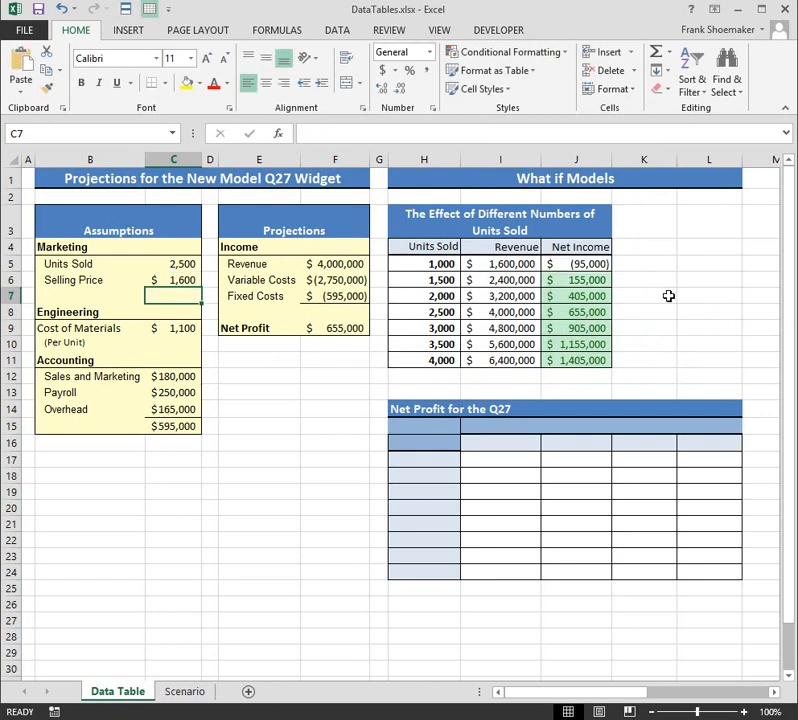
click(590, 282)
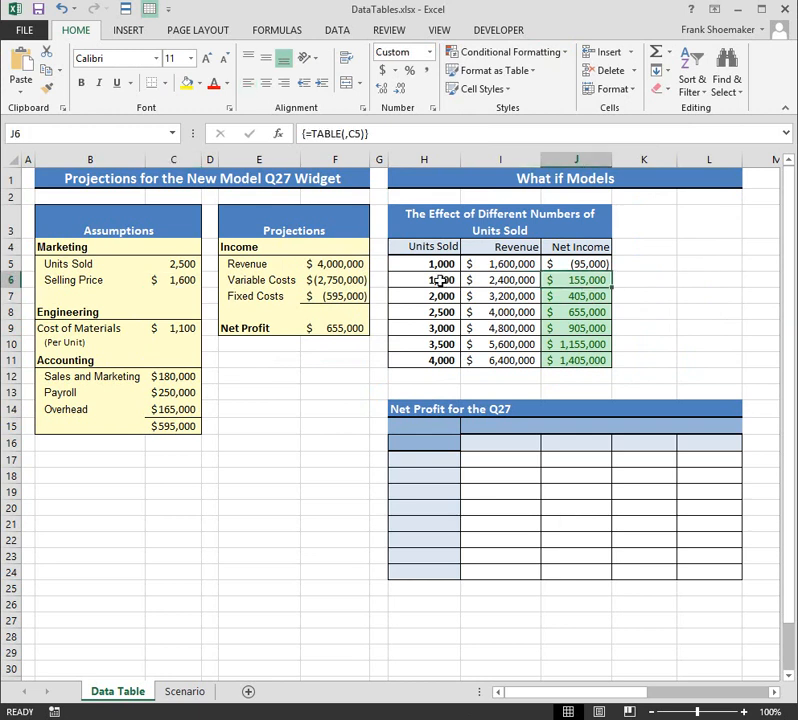
Step: Set the Selling Price assumption in C6 to 1200 and check the data table's Net Income column from first to last row
click(185, 280)
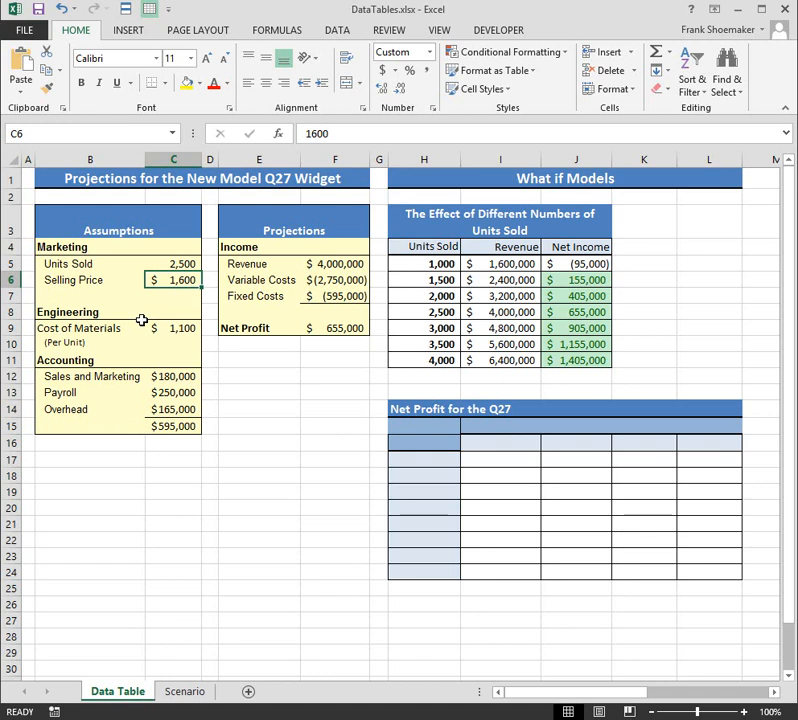
text(1200)
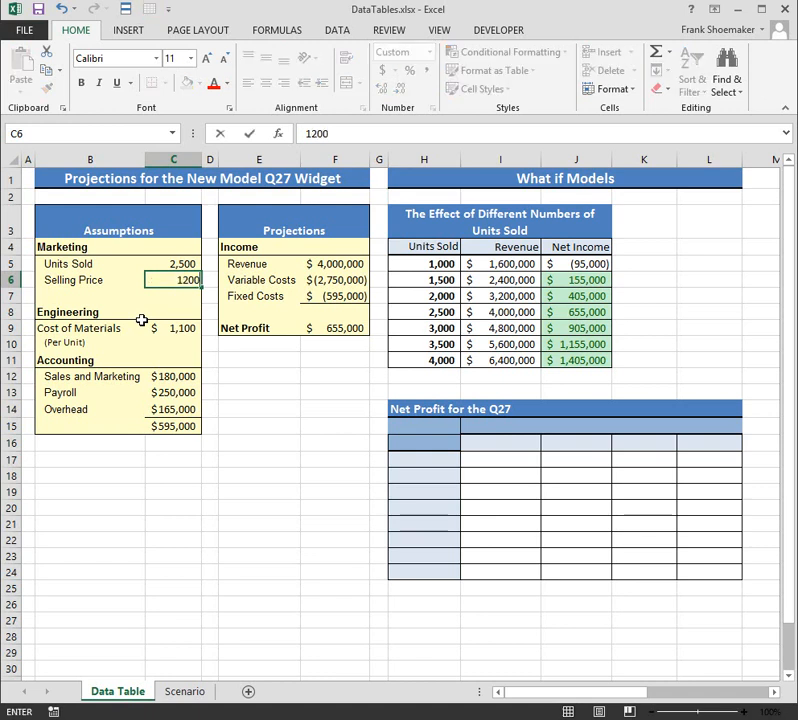
key(Return)
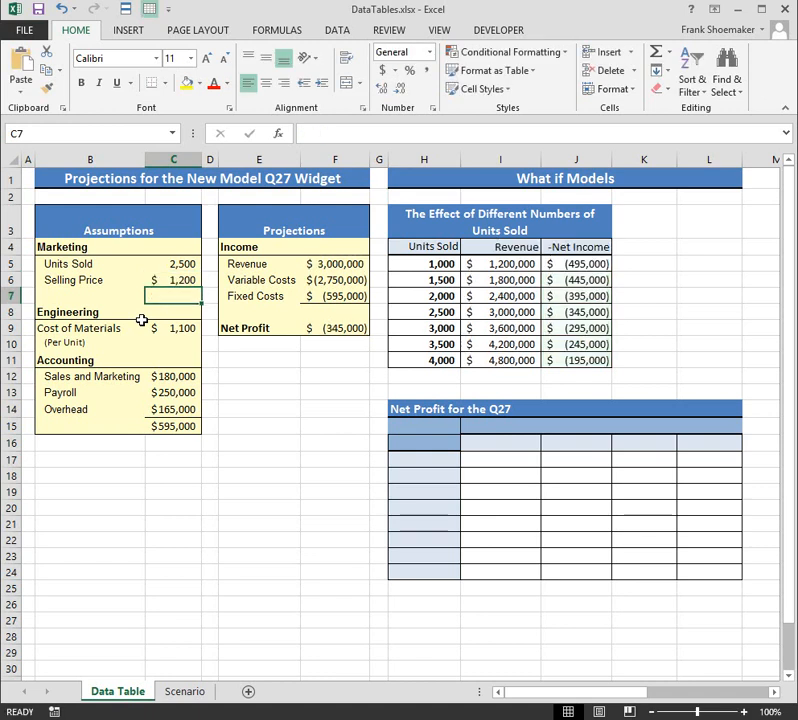
click(584, 267)
click(568, 357)
click(420, 262)
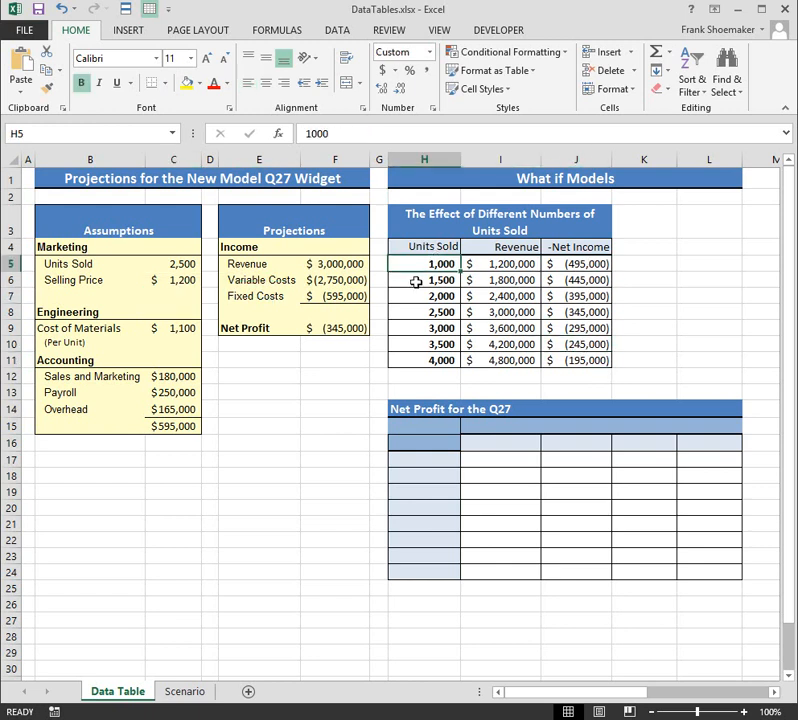
Step: Set the Selling Price assumption in C6 back to 1400
click(172, 281)
text(1400)
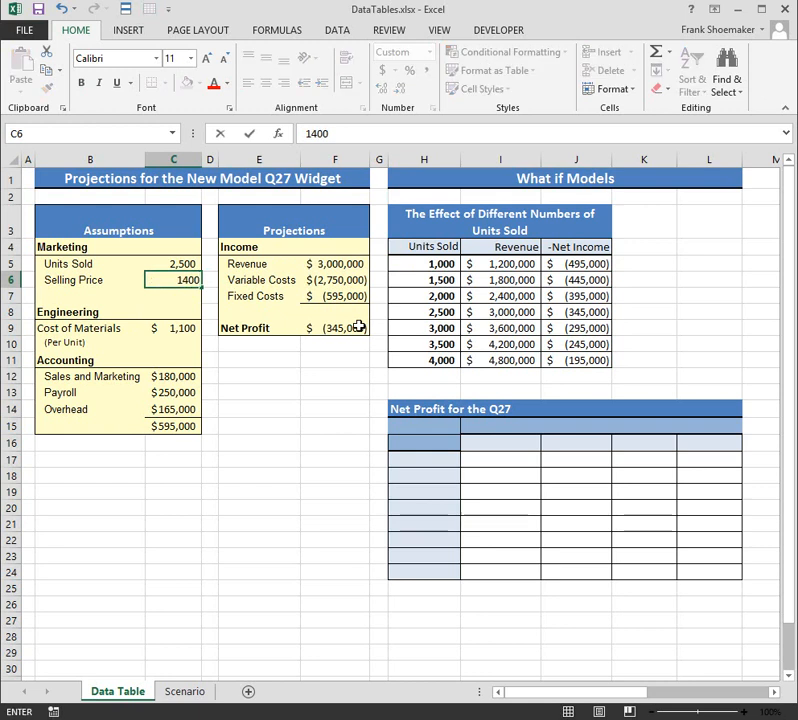
key(Return)
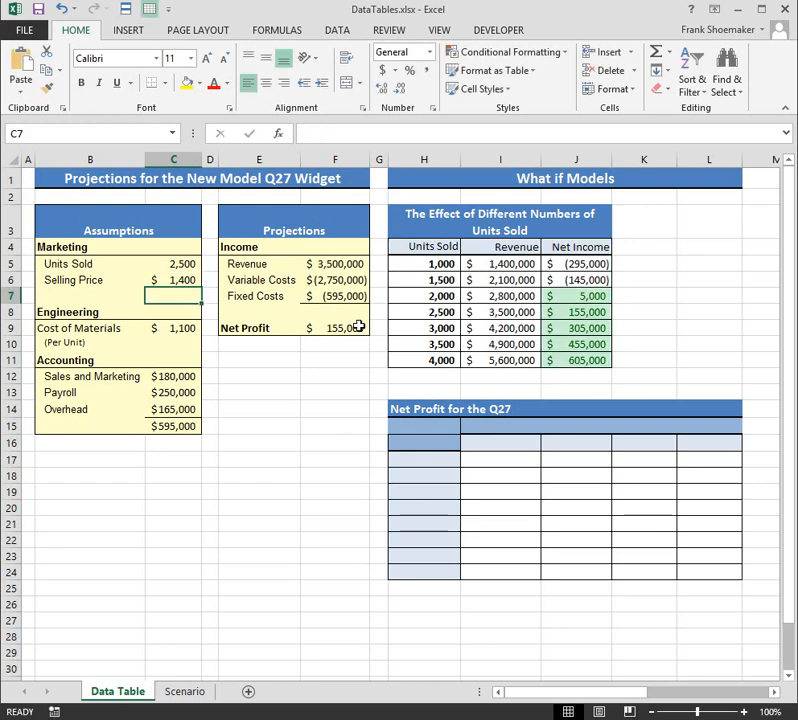